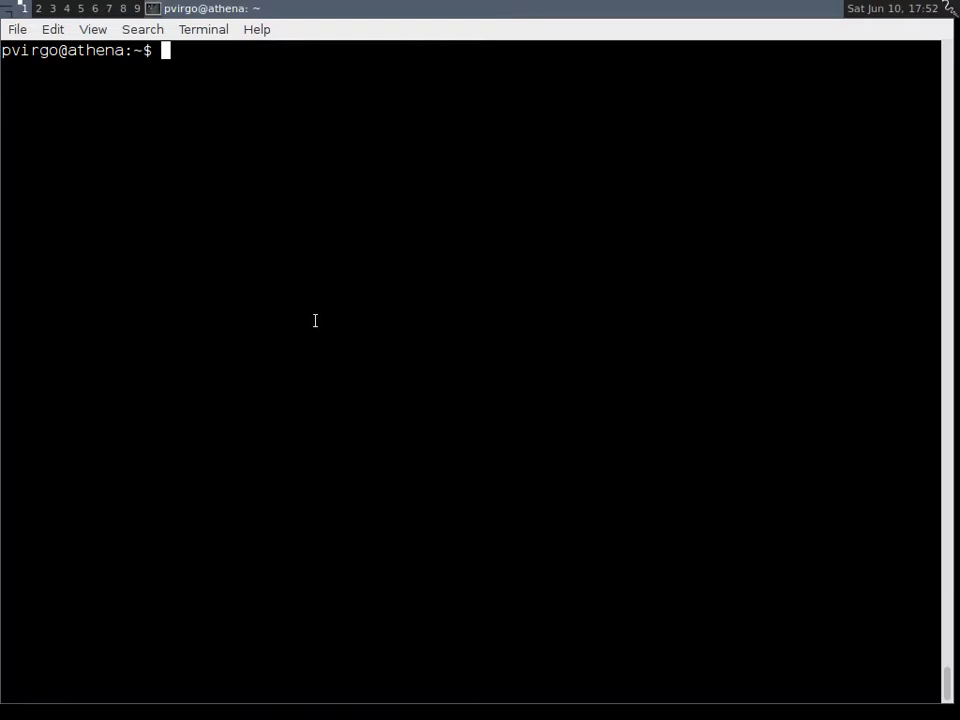
type("mkdir ~/")
type("s")
Create ~/projects/skeleton/hackerrank_python with mkdir and cd into it.
key("BackSpace")
type("projects/skeleton/hakce")
key("BackSpace")
key("BackSpace")
key("BackSpace")
type("ckerrank_python")
key("Return")
type("cd ~/projects/skeleton/")
key("Tab")
key("Return")
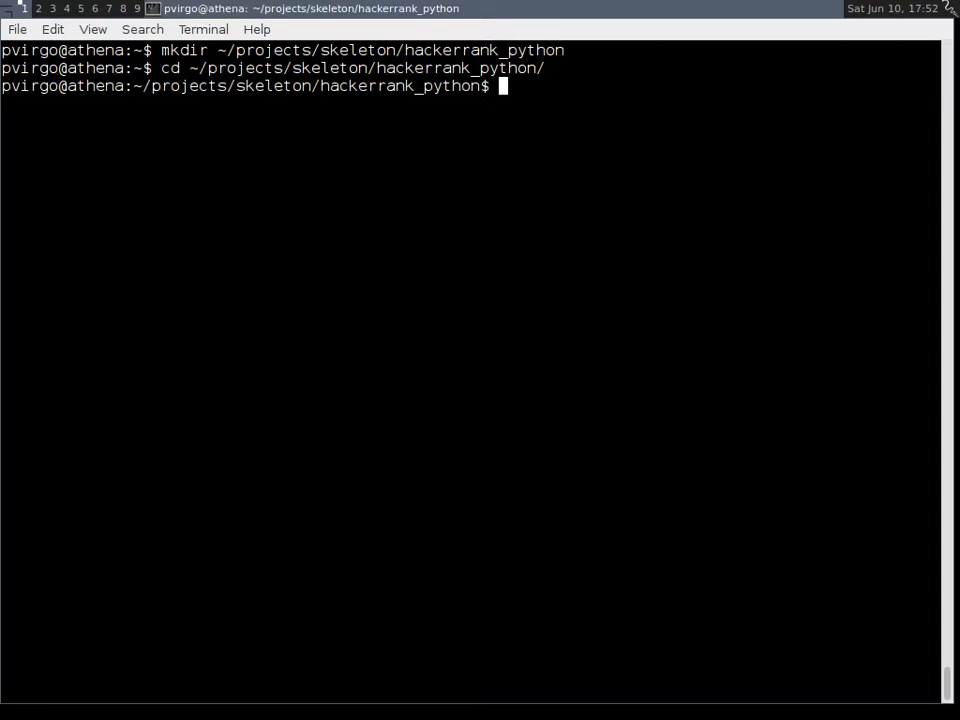
type("vim setup.py")
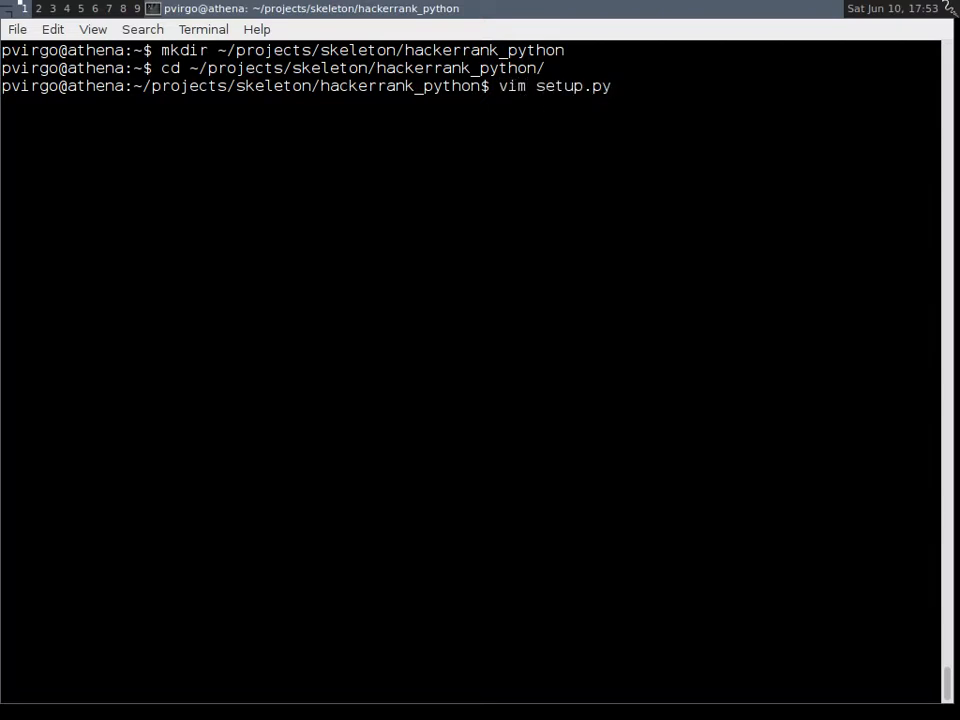
Begin setup.py in Vim with a #!/usr/bin/env python shebang and utf-8 coding line.
key("Return")
key("i")
type("#!/user")
key("BackSpace")
key("BackSpace")
type("r/bin/env python")
key("Return")
type("# -*- coding: utf-8 -*-")
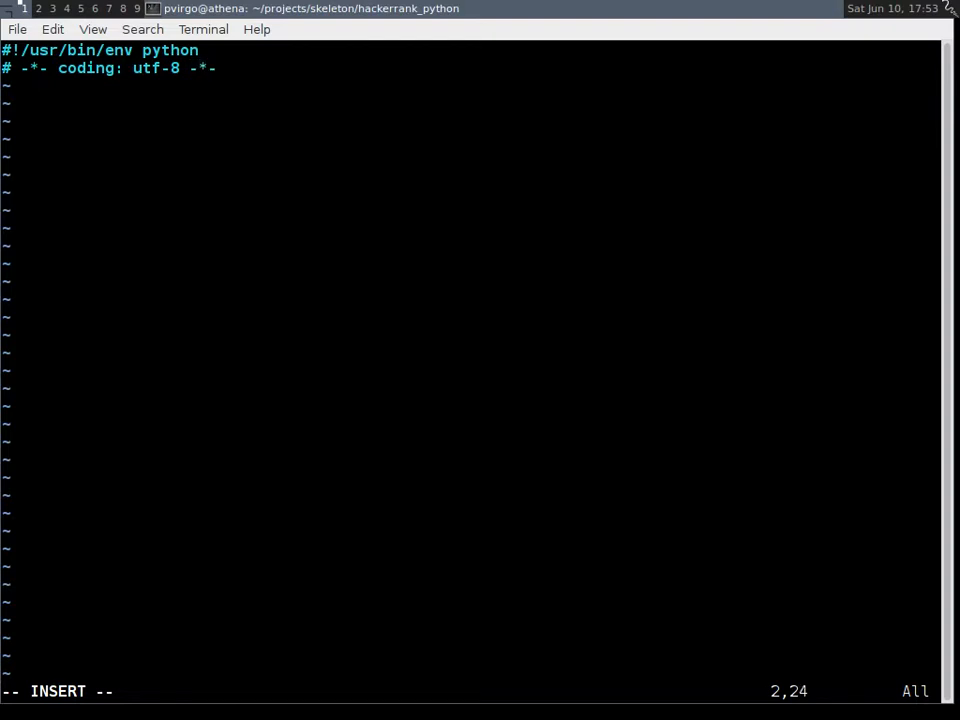
key("Return")
key("Return")
type("from distutils.core ")
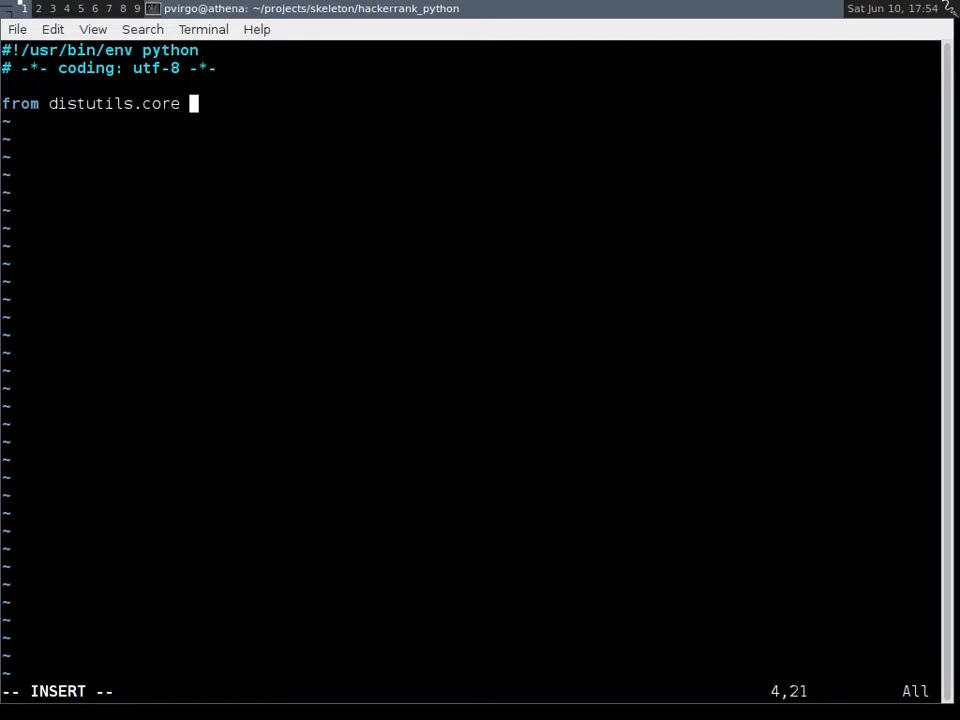
type("import setup")
Import setup from distutils.core and start setup( with name='Hackerrank'.
key("Return")
key("Return")
type("setup(name=")
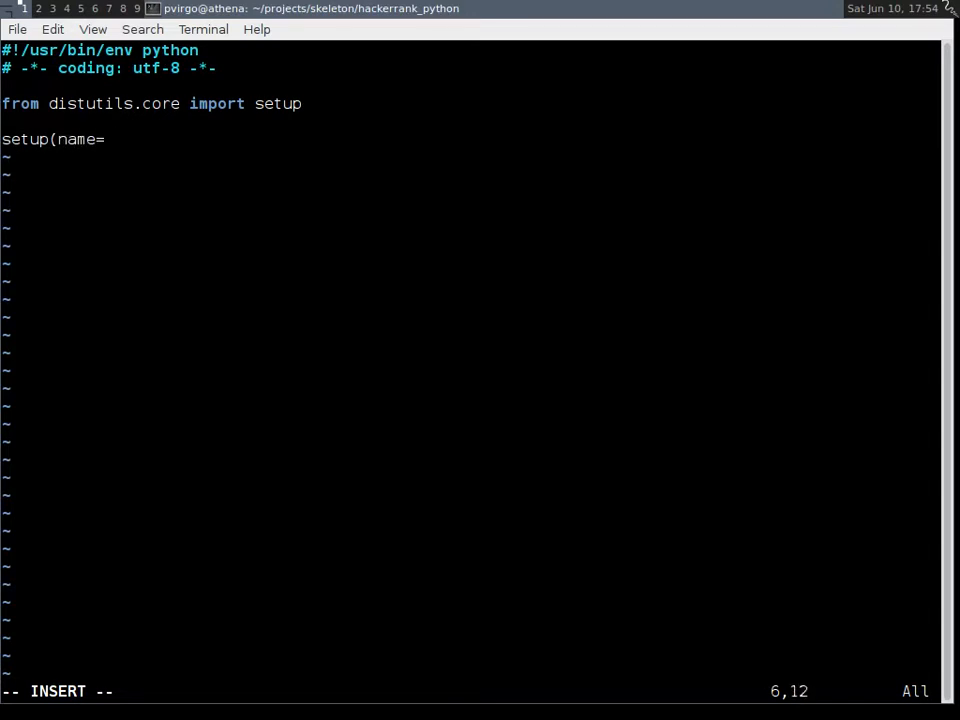
type("'")
type("Hakce")
key("BackSpace")
key("BackSpace")
key("BackSpace")
type("ckorr")
key("BackSpace")
key("BackSpace")
key("BackSpace")
type("errrank")
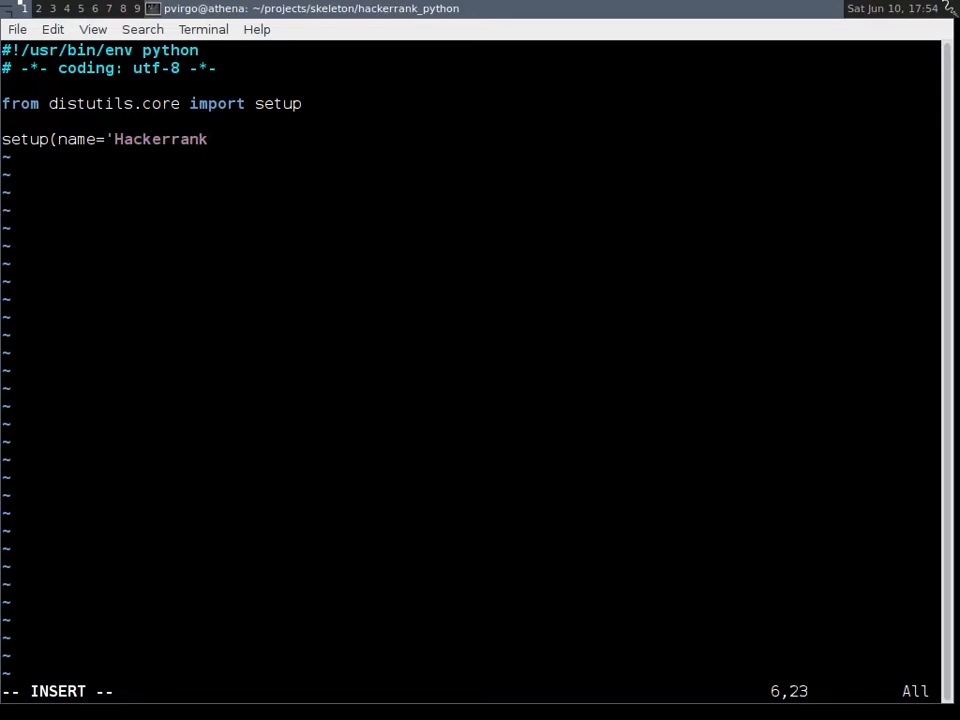
type("',")
key("Return")
key("Tab")
key("BackSpace")
key("BackSpace")
key("BackSpace")
type("vernios")
Add the version='0.1.0' argument, correcting it, and begin the description line.
key("BackSpace")
key("BackSpace")
key("BackSpace")
key("BackSpace")
type("sion")
key("BackSpace")
type("=")
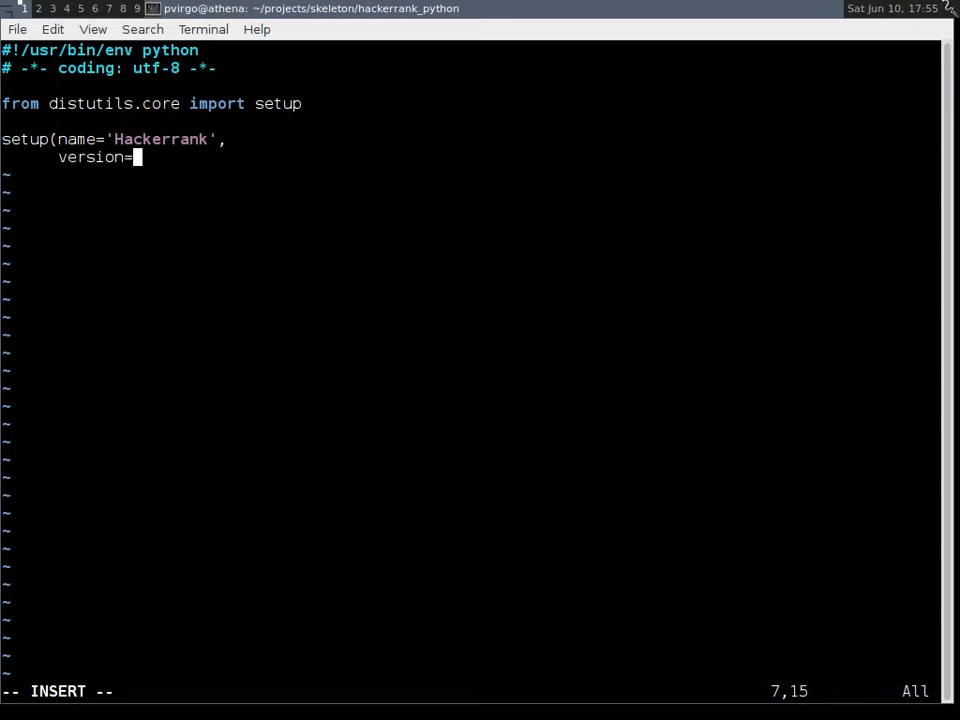
type("'0.1'")
key("BackSpace")
type("0")
type("#")
key("Escape")
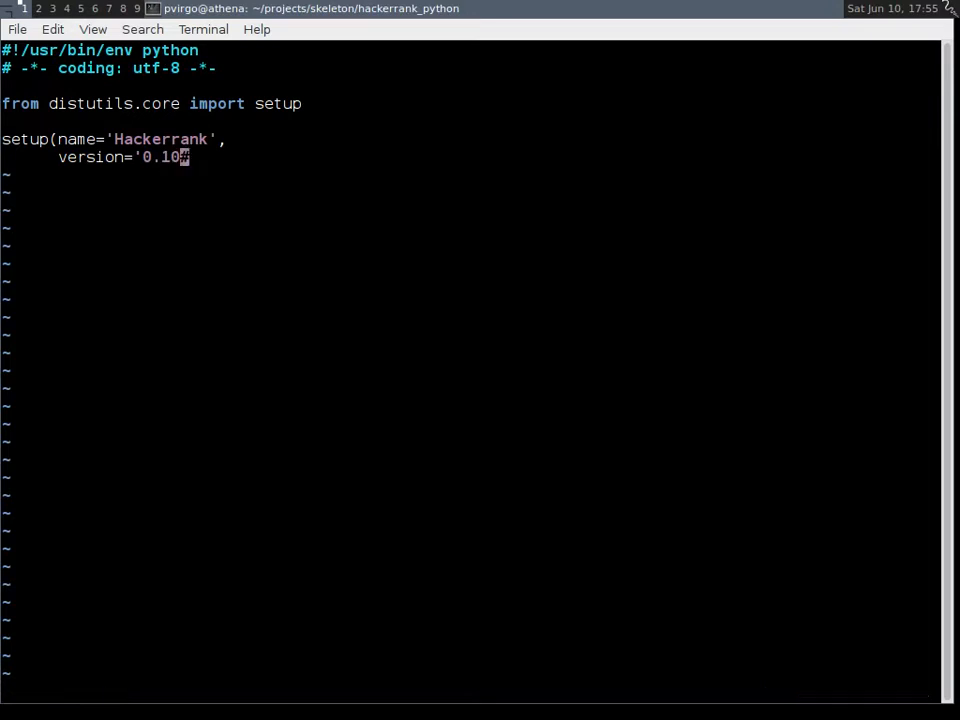
type("hCa")
key("BackSpace")
type(".0',")
key("Return")
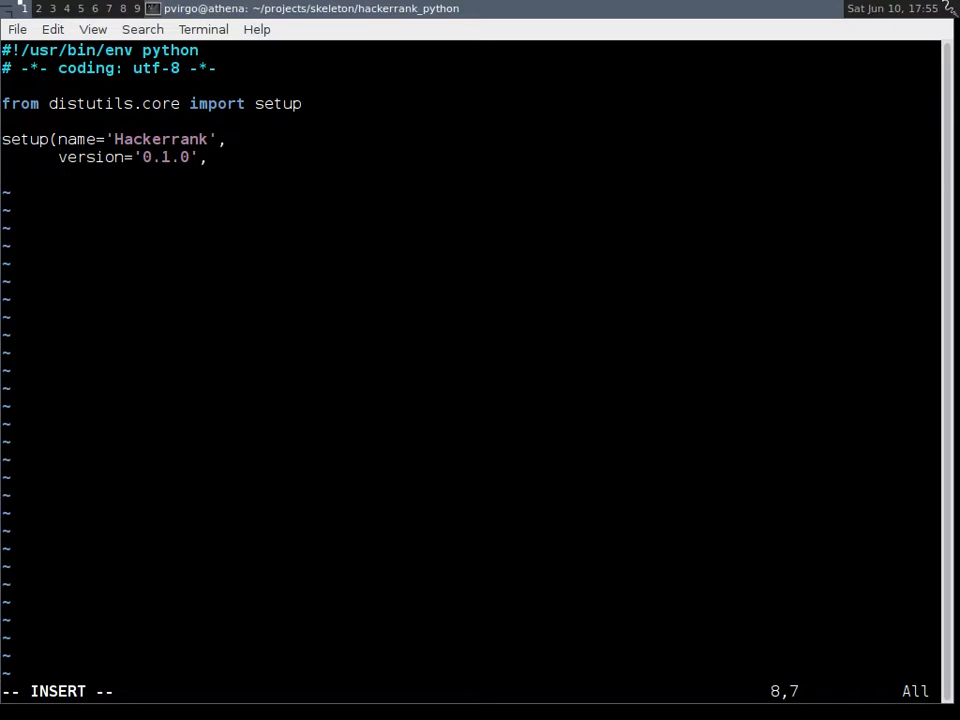
type("description='")
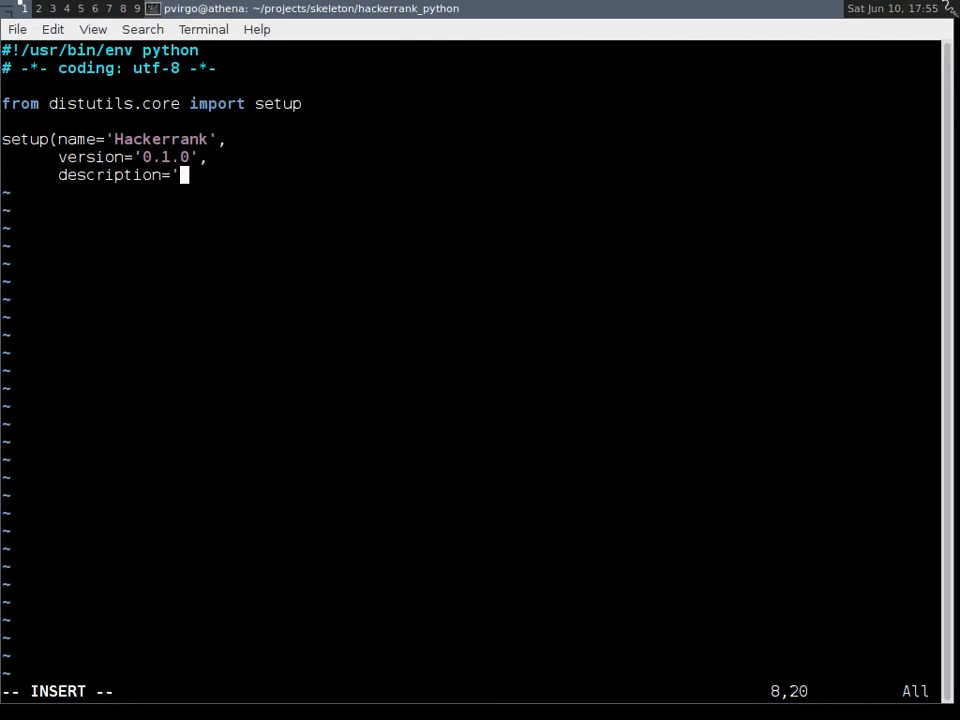
type("Skeleton for solri")
Add description, author and packages=['hackerrank'] arguments and close the setup call.
key("BackSpace")
key("BackSpace")
type("ving hackerrank challenges.'")
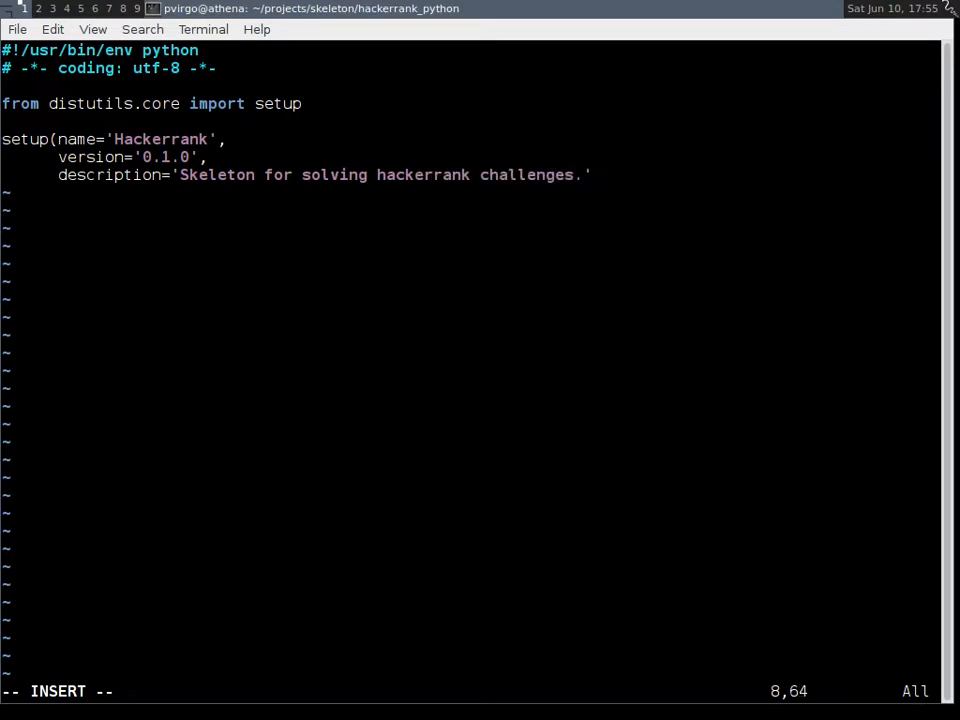
type(",")
key("Return")
key("BackSpace")
key("BackSpace")
type("author='Pablo Virgo',")
key("Return")
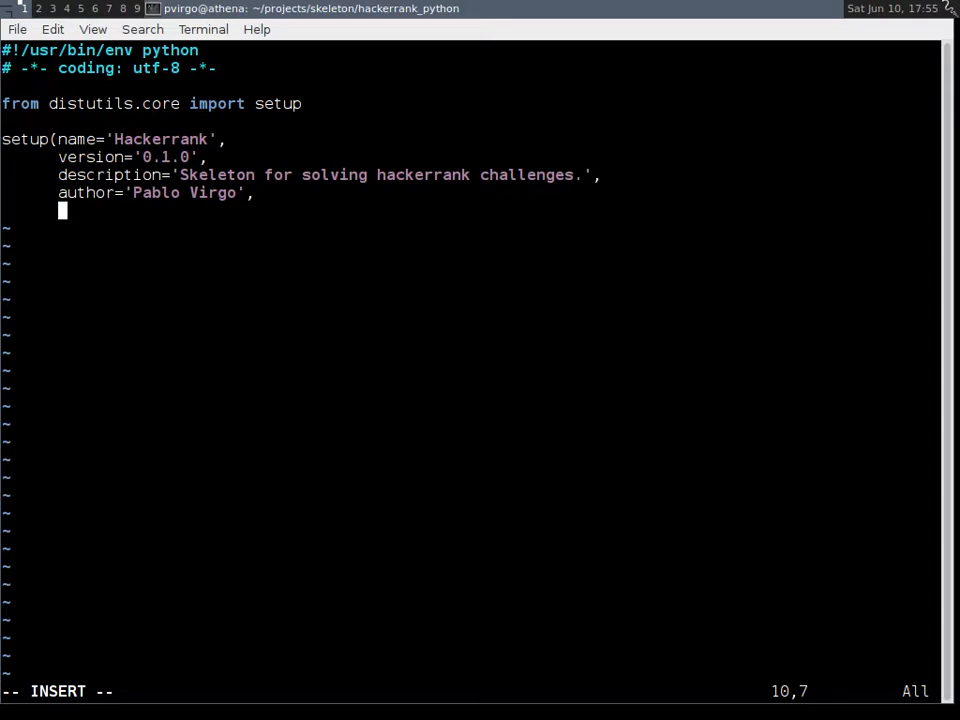
type("pack")
type("a")
type("ges")
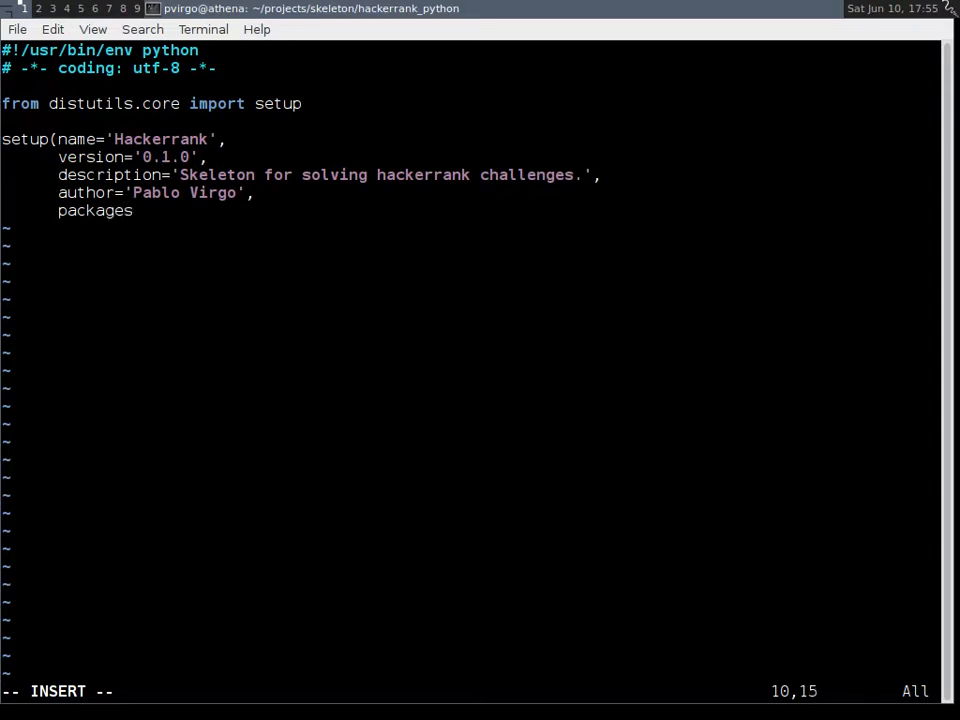
type("=['")
type("hakc")
key("BackSpace")
key("BackSpace")
type("ckerrank']")
key("Return")
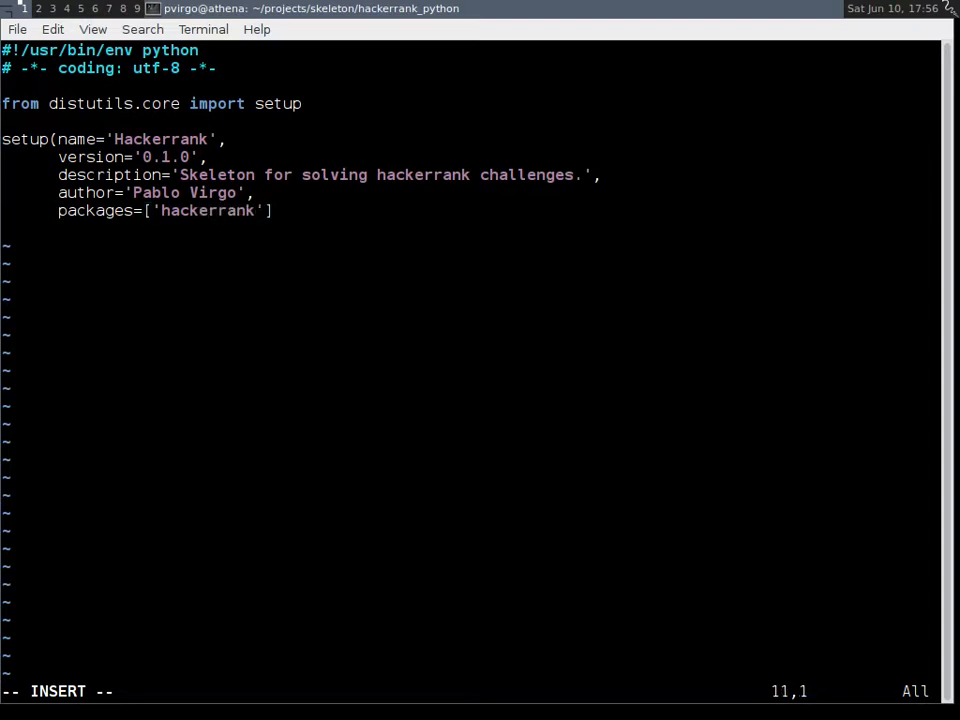
type(")")
key("Escape")
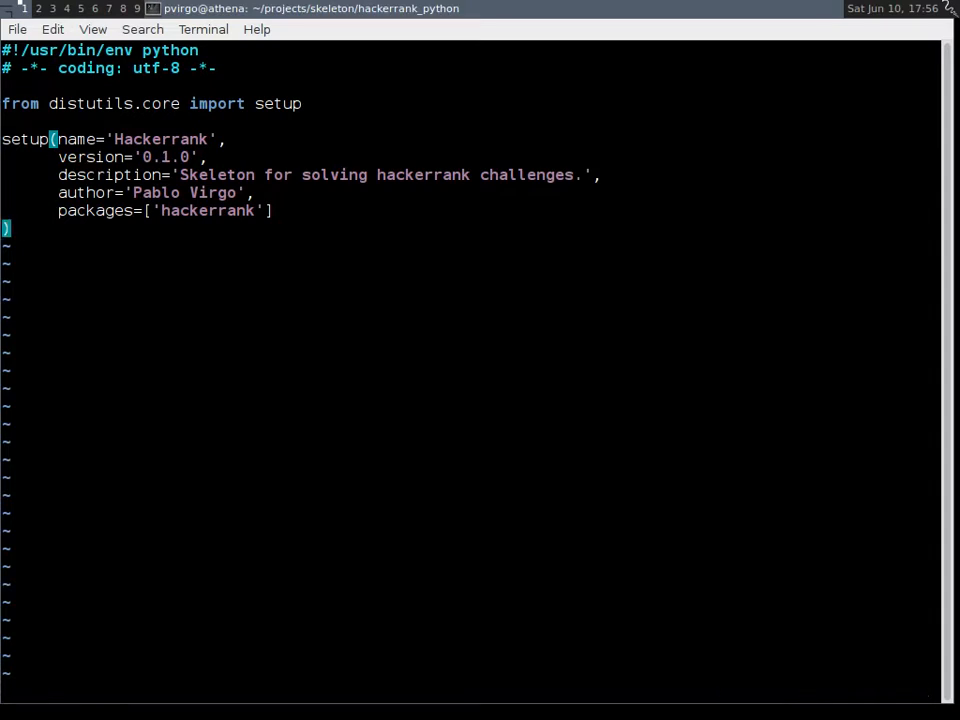
type(":wq")
Write setup.py with :wq and quit Vim back to the shell.
key("Return")
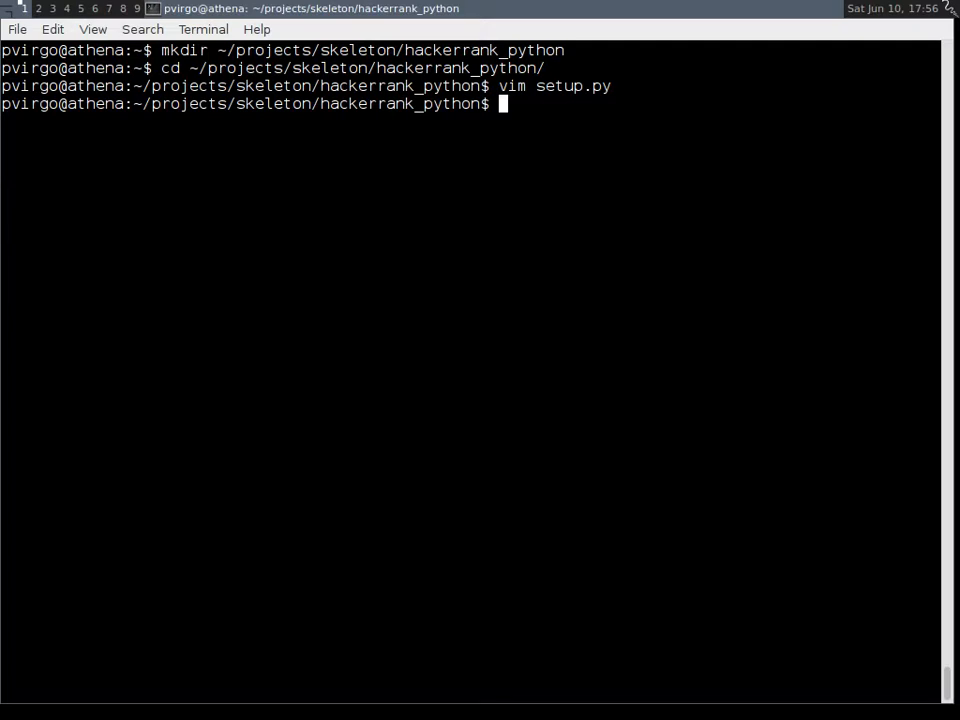
type("vex")
type("-m ")
type("he")
Run 'vex --python python3 -m hackerrank' to create and enter the hackerrank virtualenv.
key("BackSpace")
type("akc")
key("BackSpace")
key("BackSpace")
type("ckerrank")
key("alt+b")
key("alt+b")
key("Right")
key("Right")
key("Right")
key("Right")
key("Right")
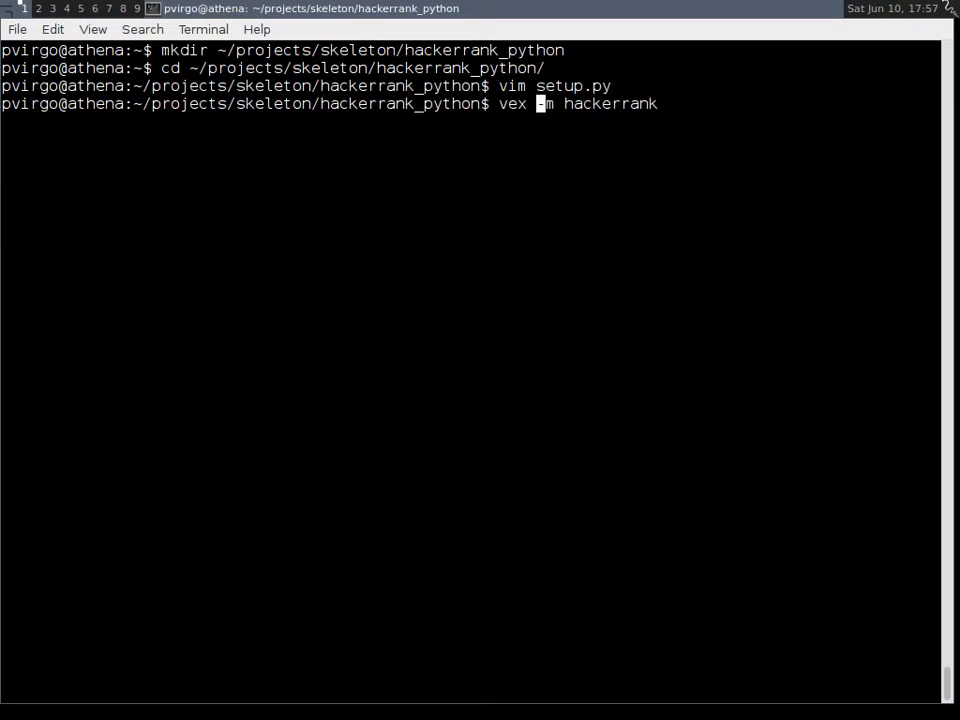
type("--python python3")
key("End")
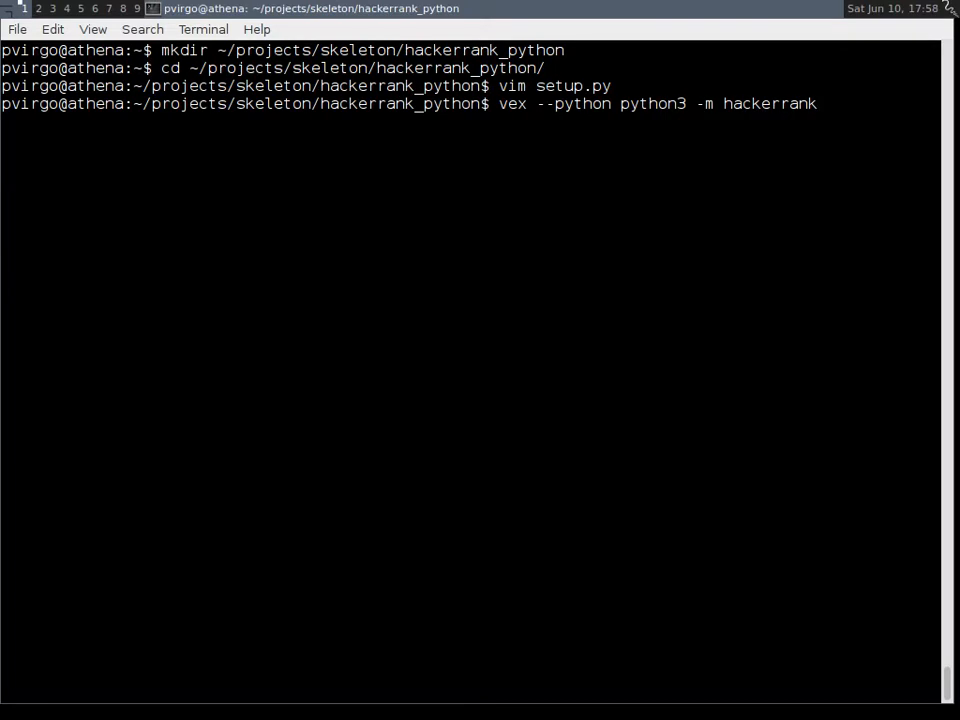
key("Return")
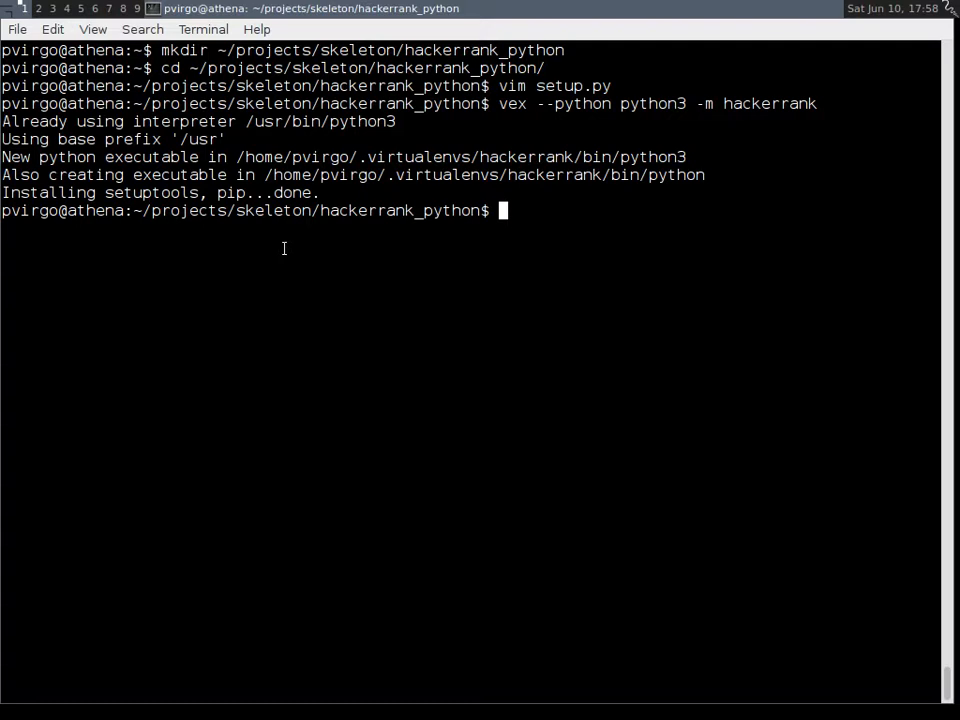
type("wwhich")
Run 'which python' to confirm the interpreter comes from the hackerrank virtualenv.
key("BackSpace")
key("BackSpace")
key("BackSpace")
key("BackSpace")
key("BackSpace")
key("BackSpace")
type("which python")
key("Return")
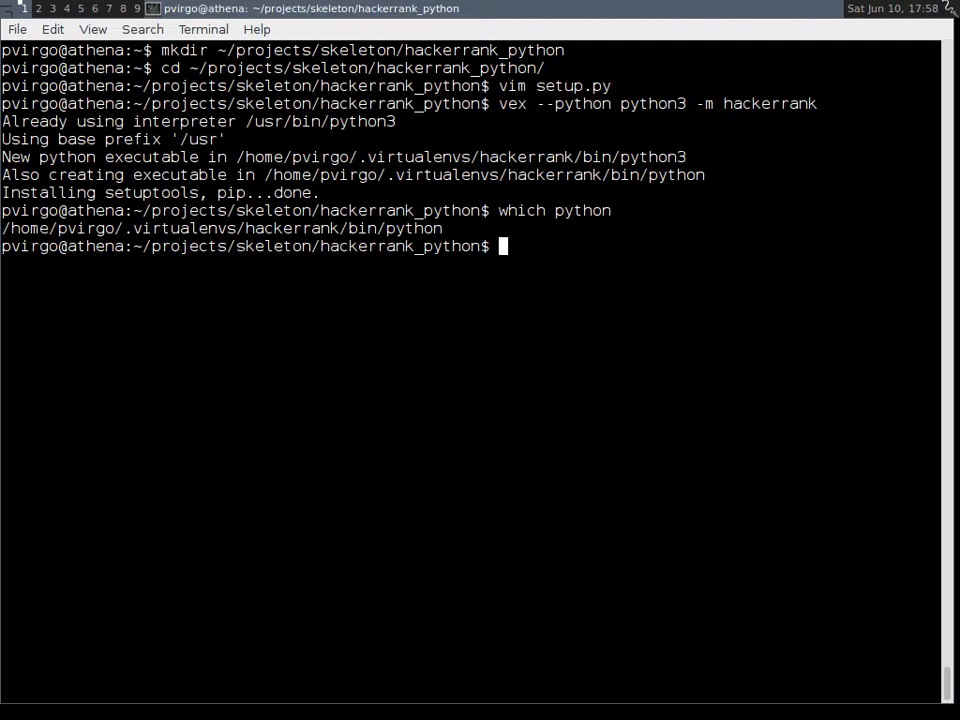
type("exit")
Exit the virtualenv, verify which python reports /usr/bin/python, then run vex hackerrank again.
key("Return")
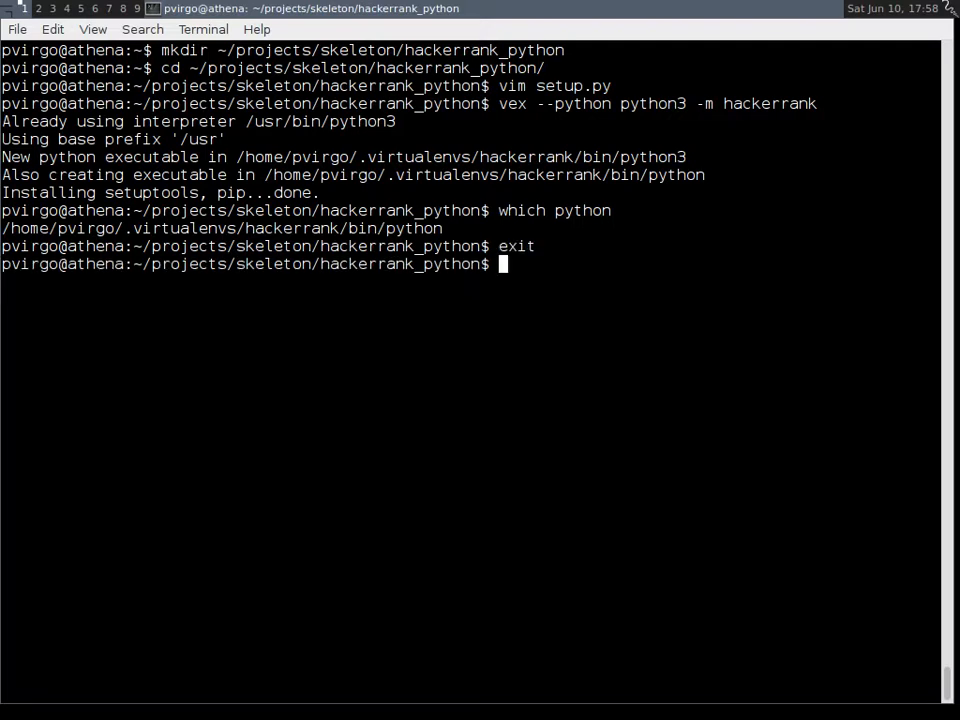
type("which ")
type("python")
key("Return")
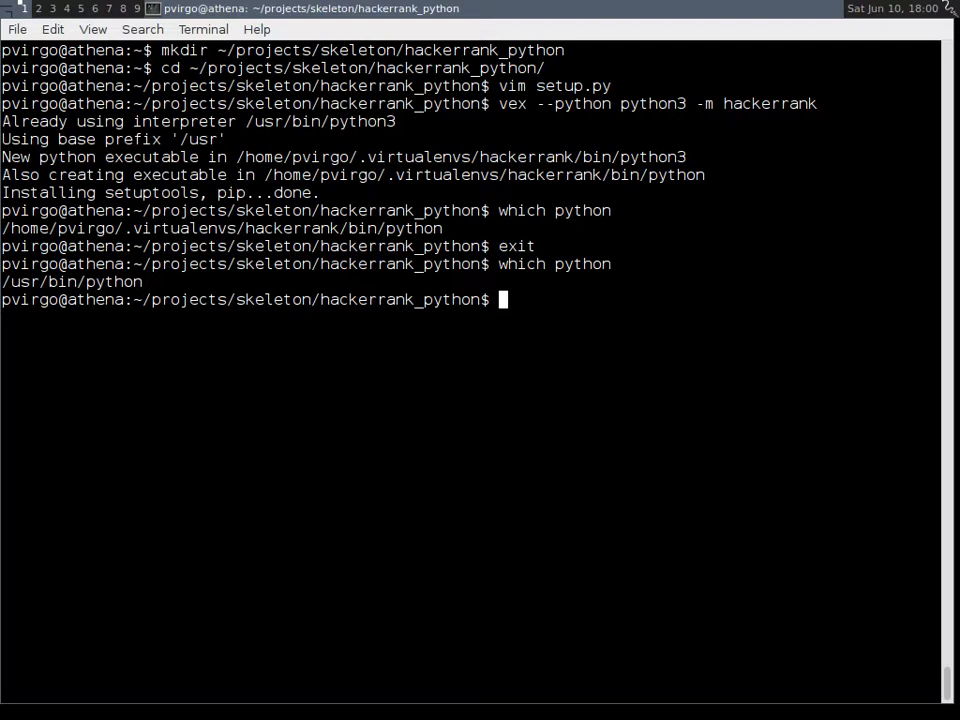
type("vex ")
type("hackerrank")
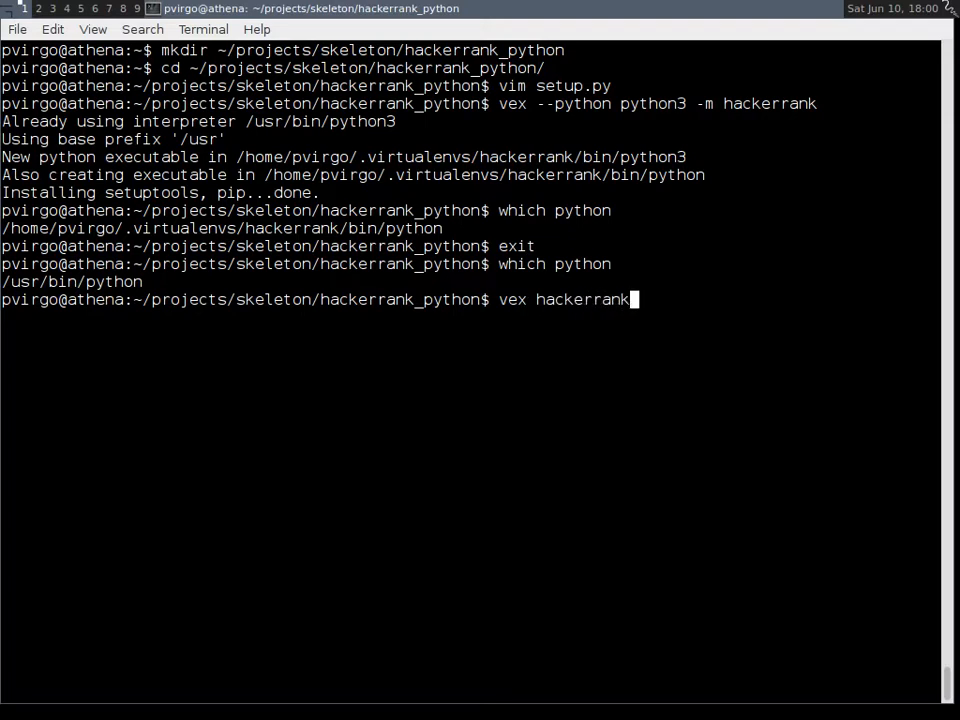
key("Return")
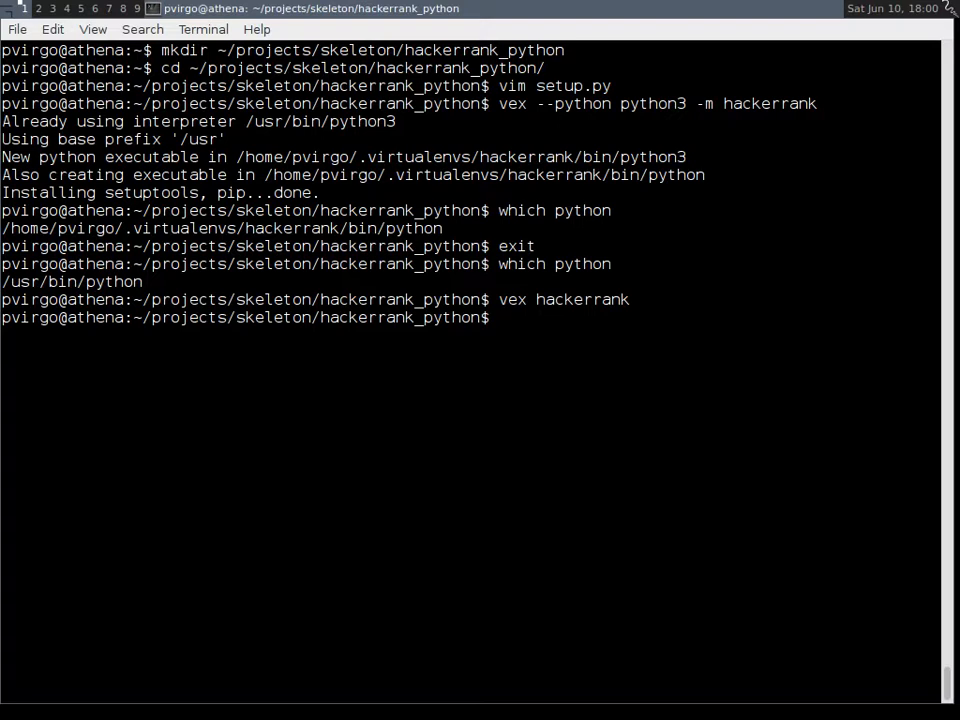
type("mkdir hackerrank ")
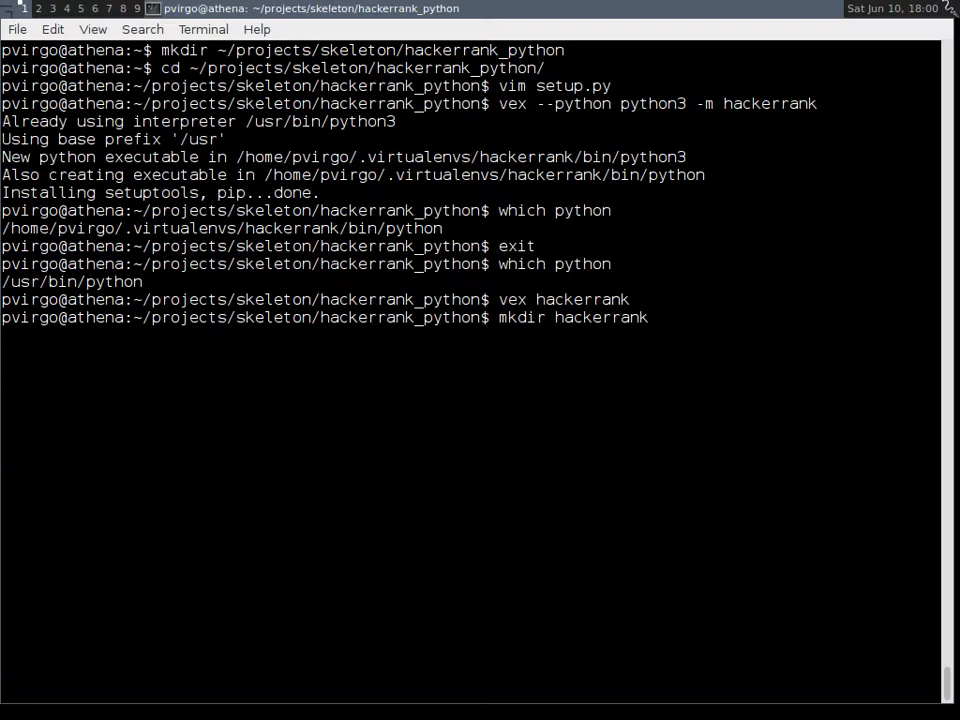
type("tests")
Make hackerrank and tests folders, touch __init__.py inside tests, and ls to verify.
key("Return")
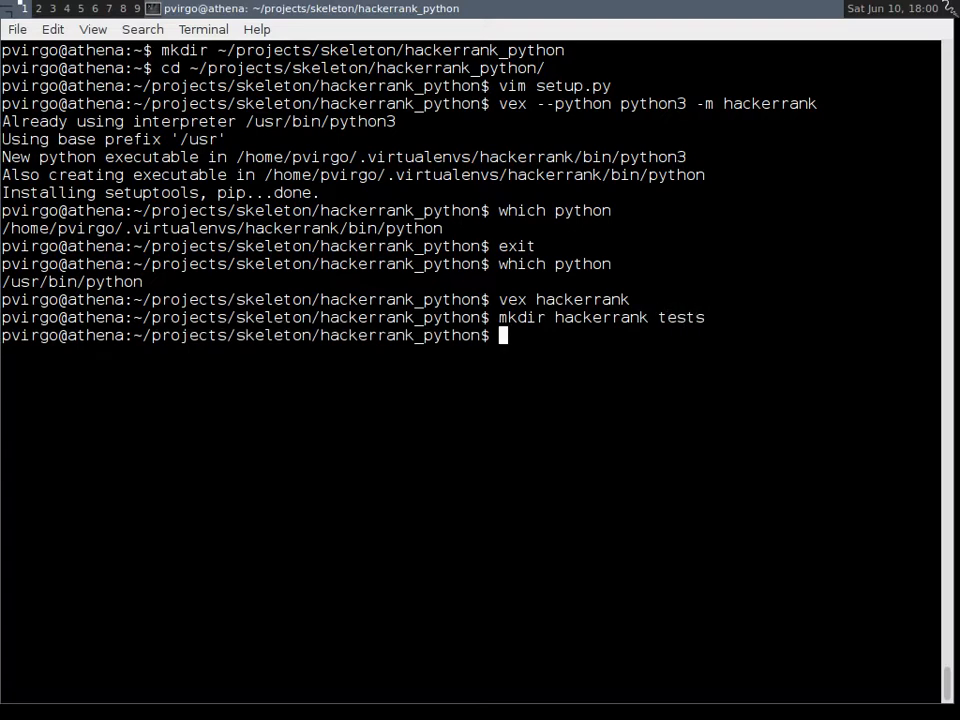
type("cd tsts")
key("BackSpace")
key("BackSpace")
key("BackSpace")
type("ests")
key("Return")
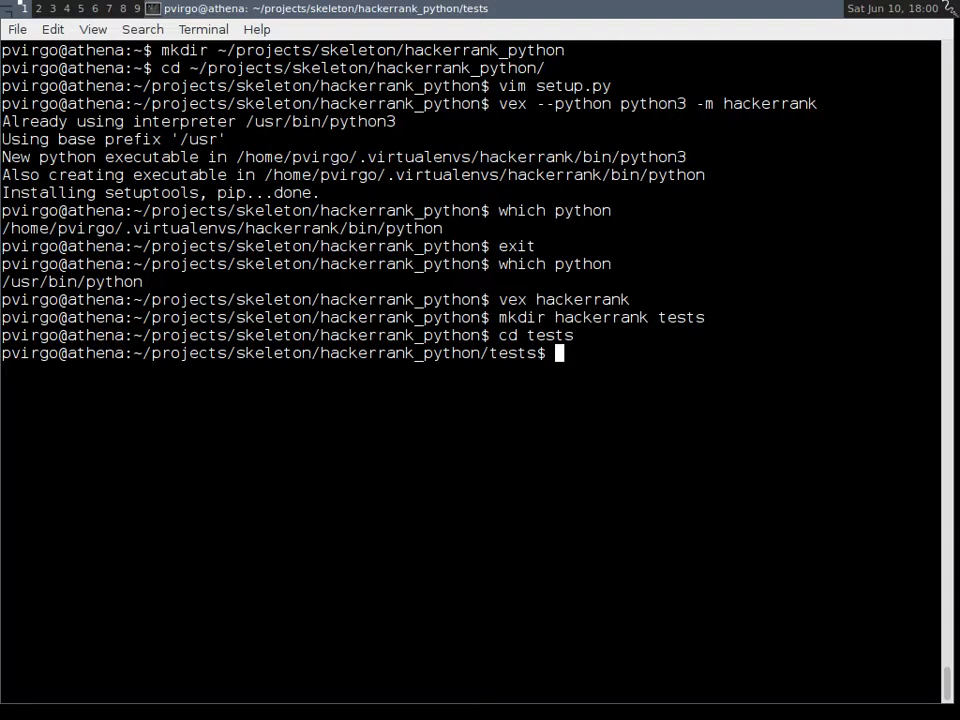
type("touch __init__.py")
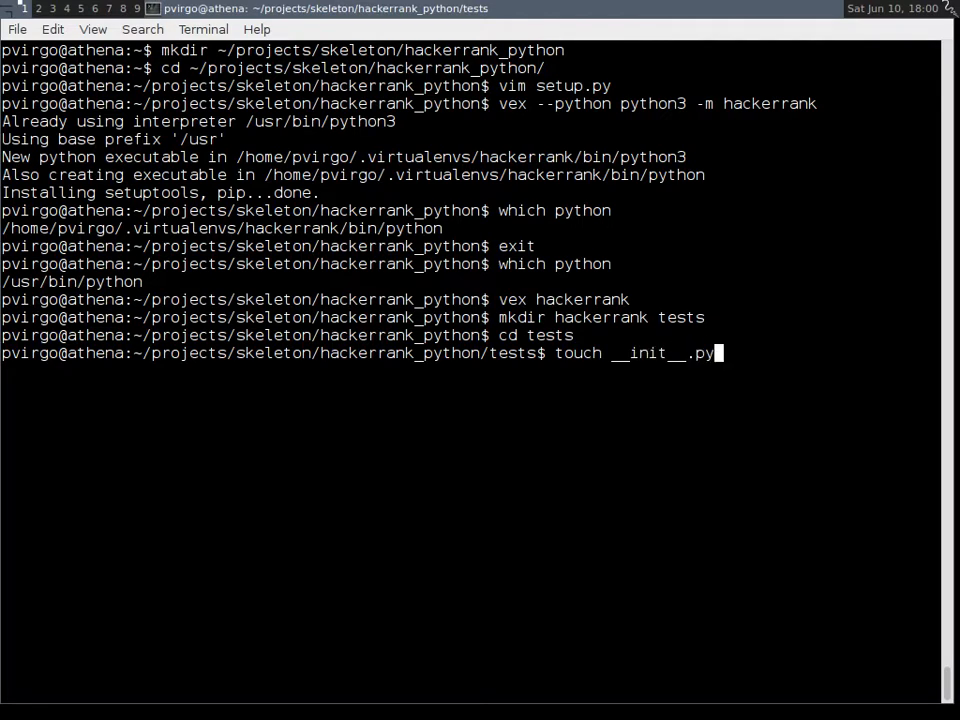
key("Return")
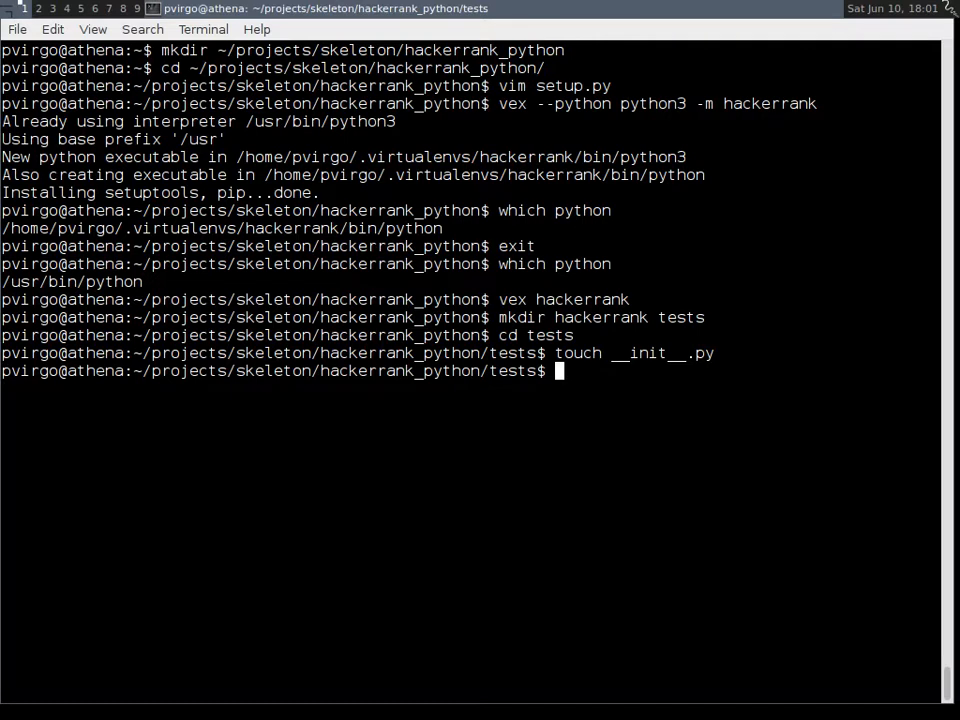
type("ls")
key("BackSpace")
key("BackSpace")
type("ls")
key("Return")
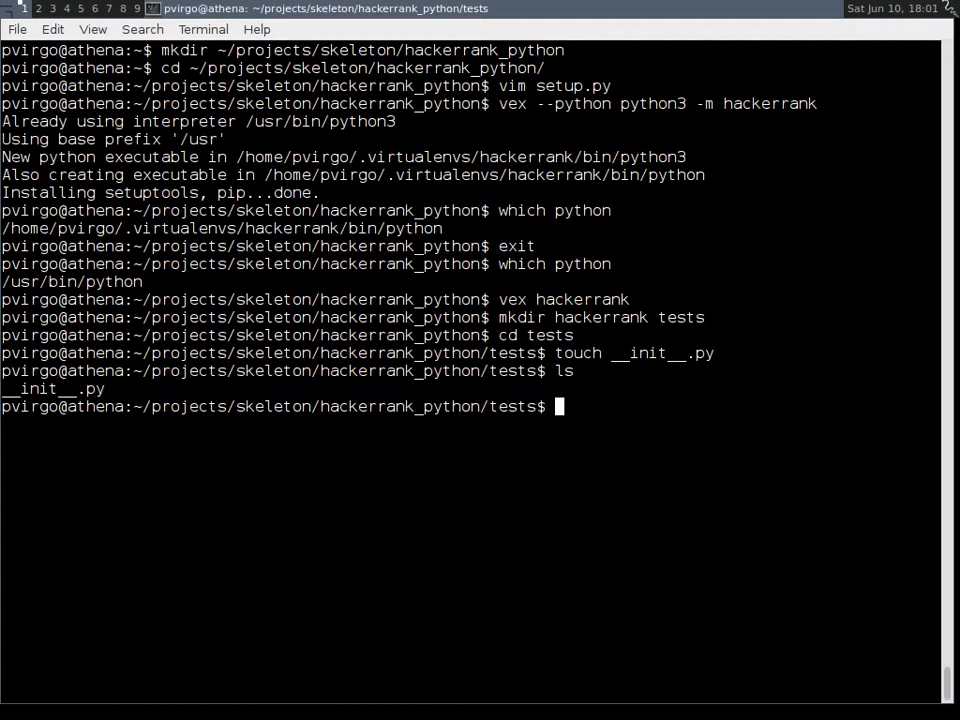
type("vim ")
type("test_hackerrank.py")
Start test_hackerrank.py in Vim with the python shebang and utf-8 coding header.
key("Return")
key("i")
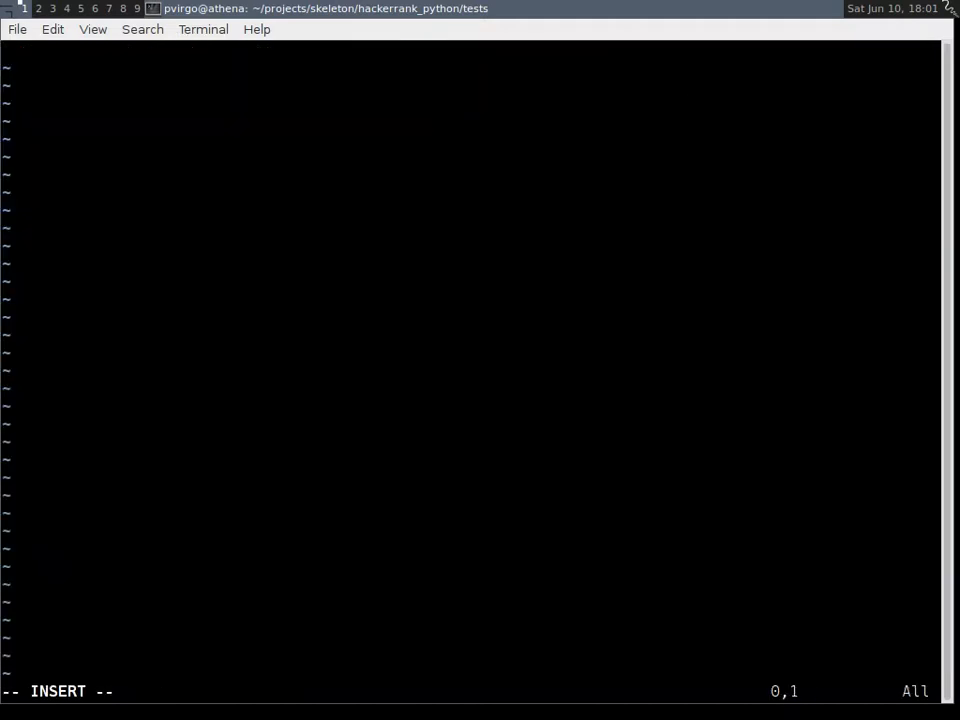
type("#!/usr/bin/python")
key("Return")
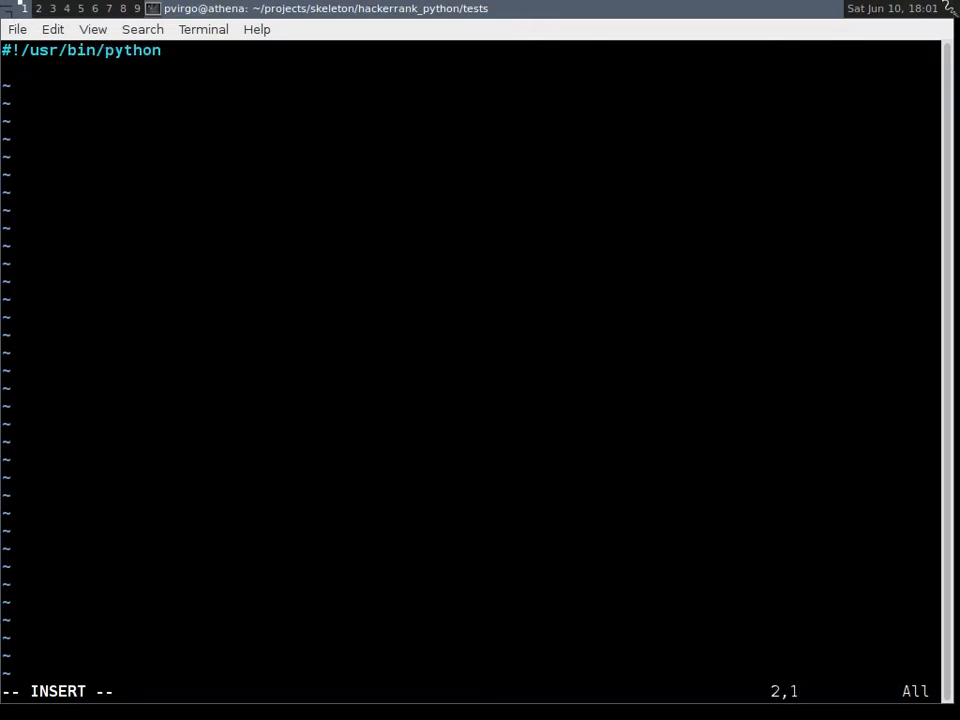
type("# -*- coding: utf-8 ")
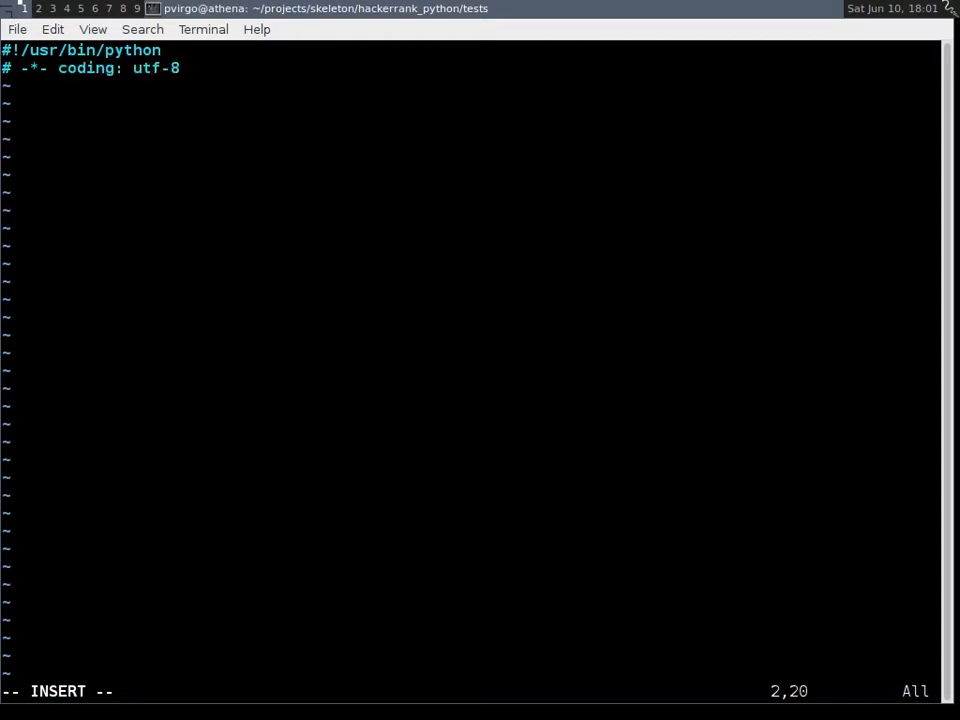
type("-*-")
key("Return")
key("Return")
type("imip")
Add 'import unittest' and declare class TestHackerrank(unittest.TestCase):.
key("BackSpace")
key("BackSpace")
key("BackSpace")
type("pm")
key("BackSpace")
key("BackSpace")
type("mport unittest")
key("Return")
key("Return")
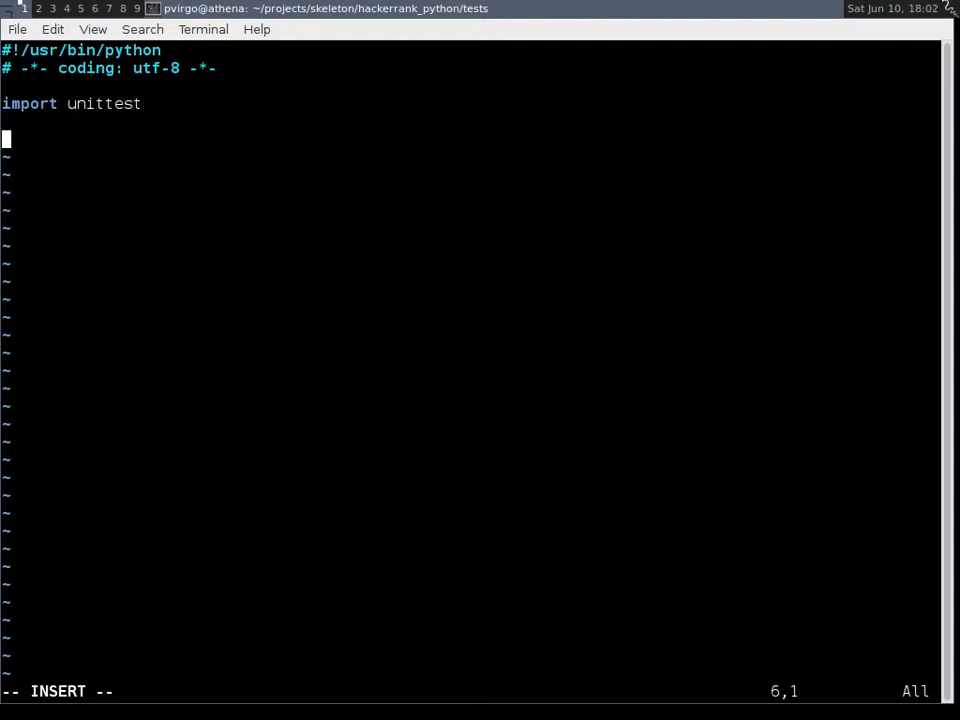
type("d")
key("BackSpace")
type("cgl")
key("BackSpace")
key("BackSpace")
type("lass TestHackerrank")
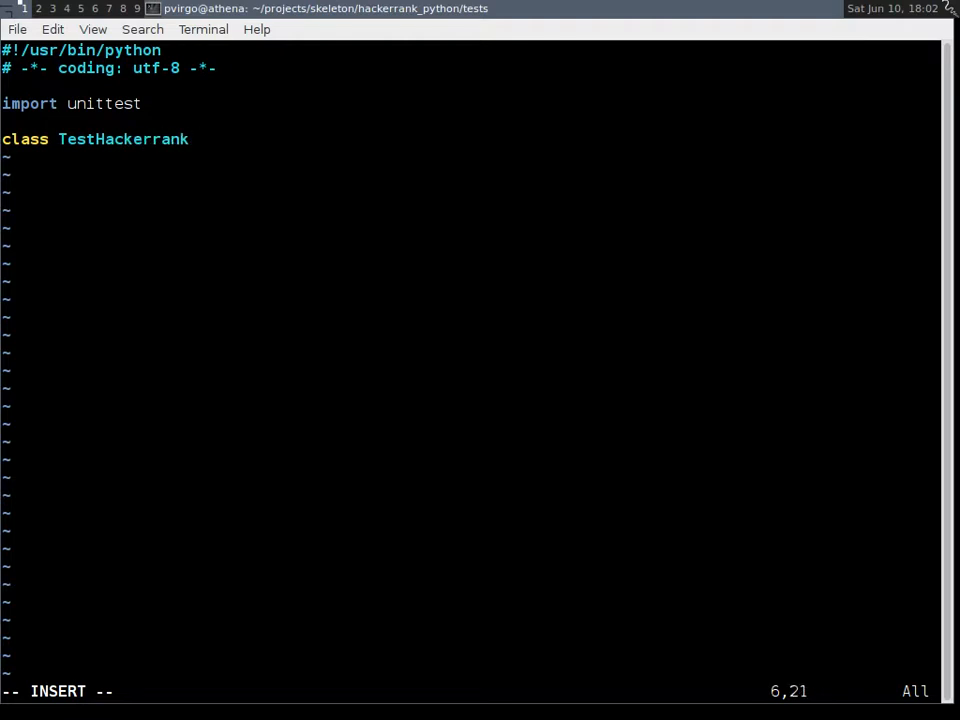
type("(")
type("unittest.te")
key("BackSpace")
key("BackSpace")
type("TestCase)")
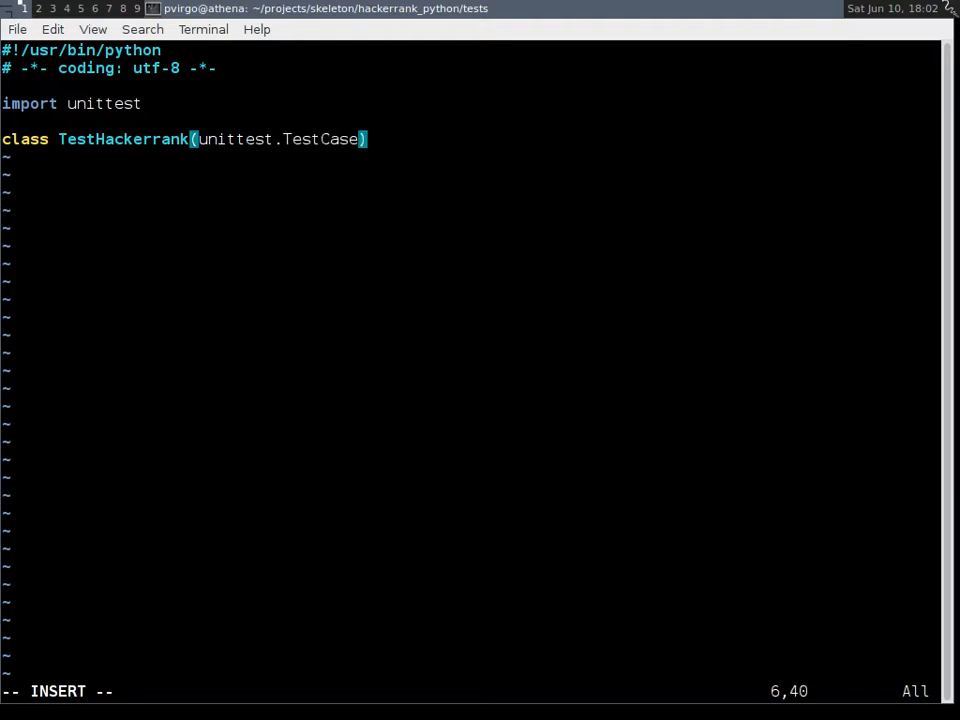
type(":")
key("Return")
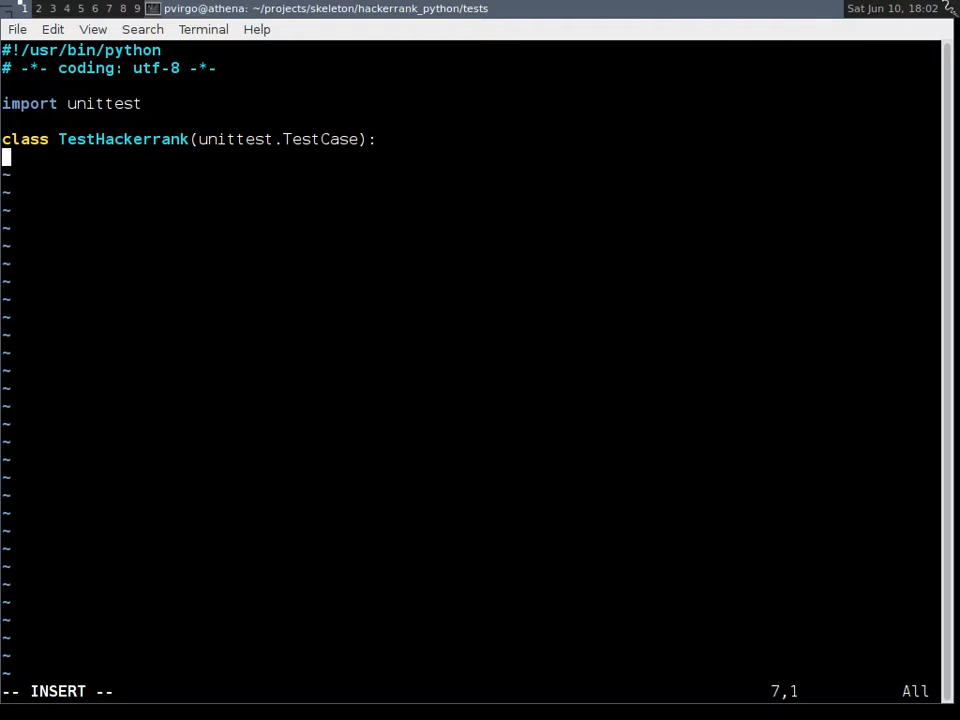
type("'''Te")
Finish the class docstring (skeleton) and declare def test_sanity(self): below it.
key("BackSpace")
key("BackSpace")
type("Development tests for the hackerrank ")
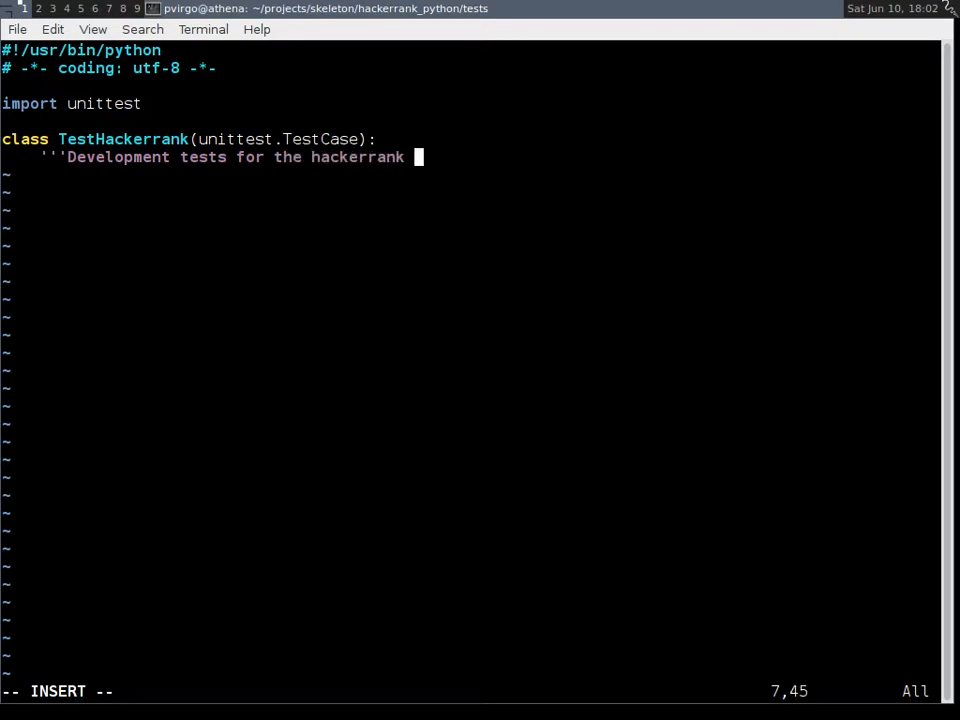
type("skeleton'''")
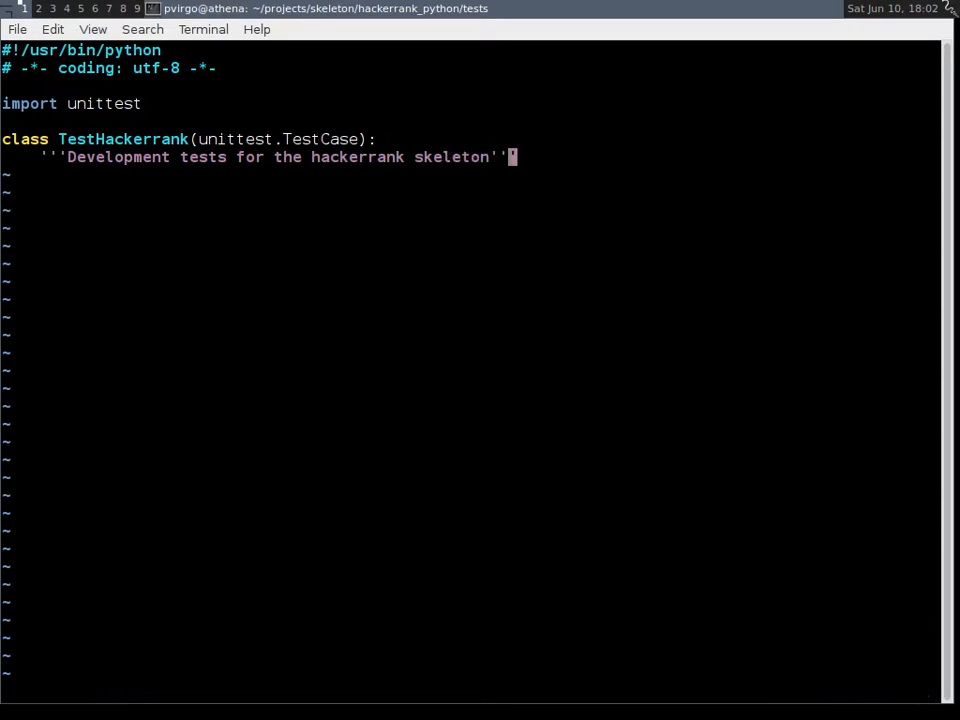
key("Return")
key("Return")
key("Tab")
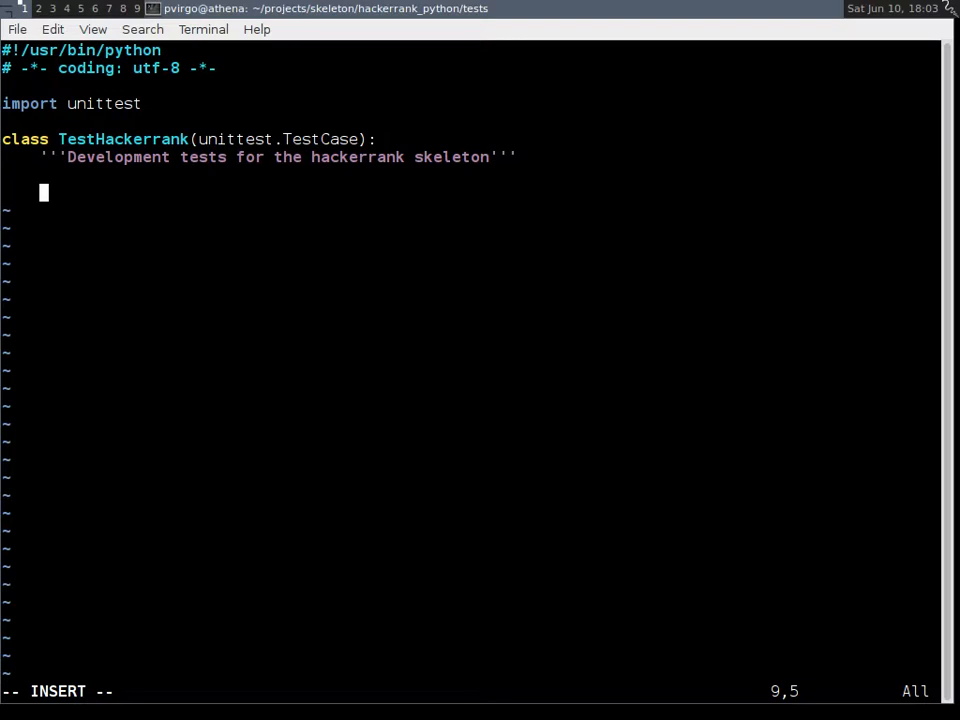
type("def ")
type("test_sanity('")
key("BackSpace")
type("self")
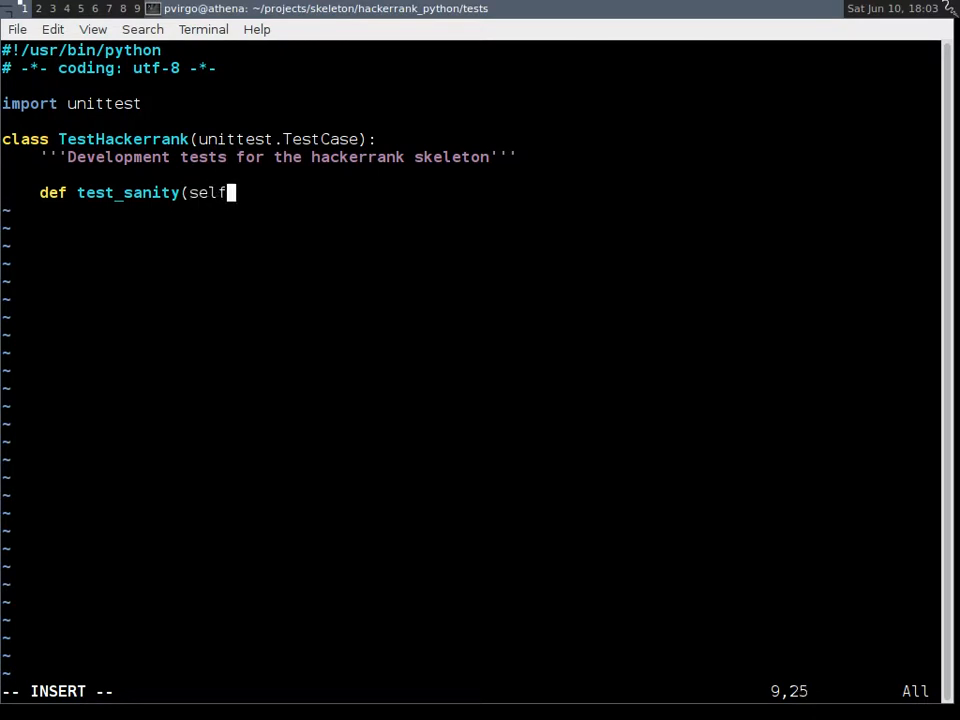
type("):")
key("Return")
type("'''Make ")
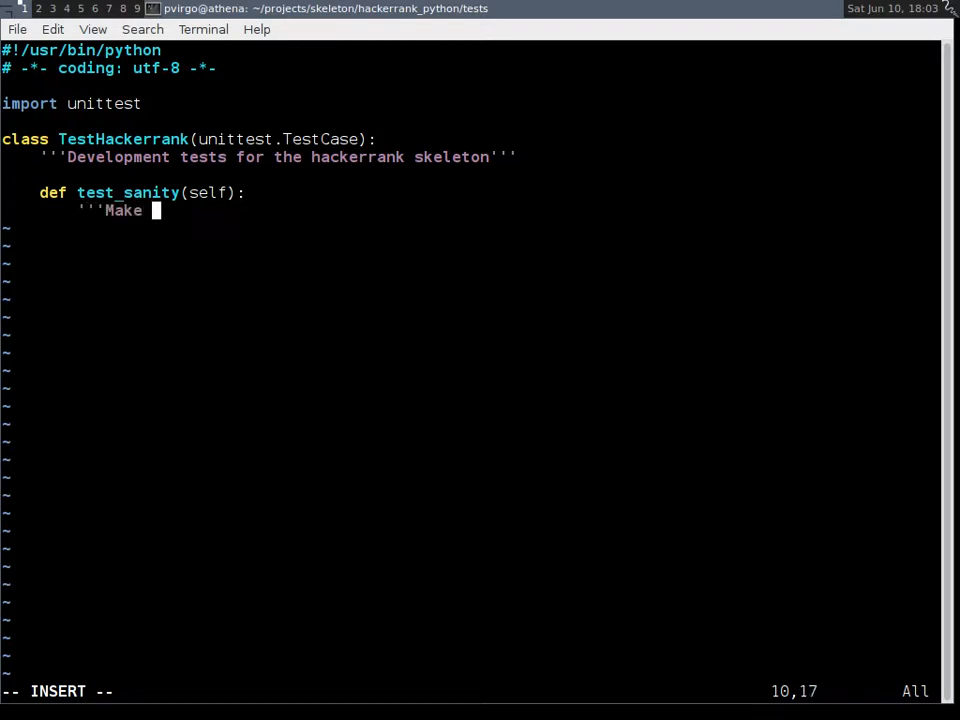
type("sure the")
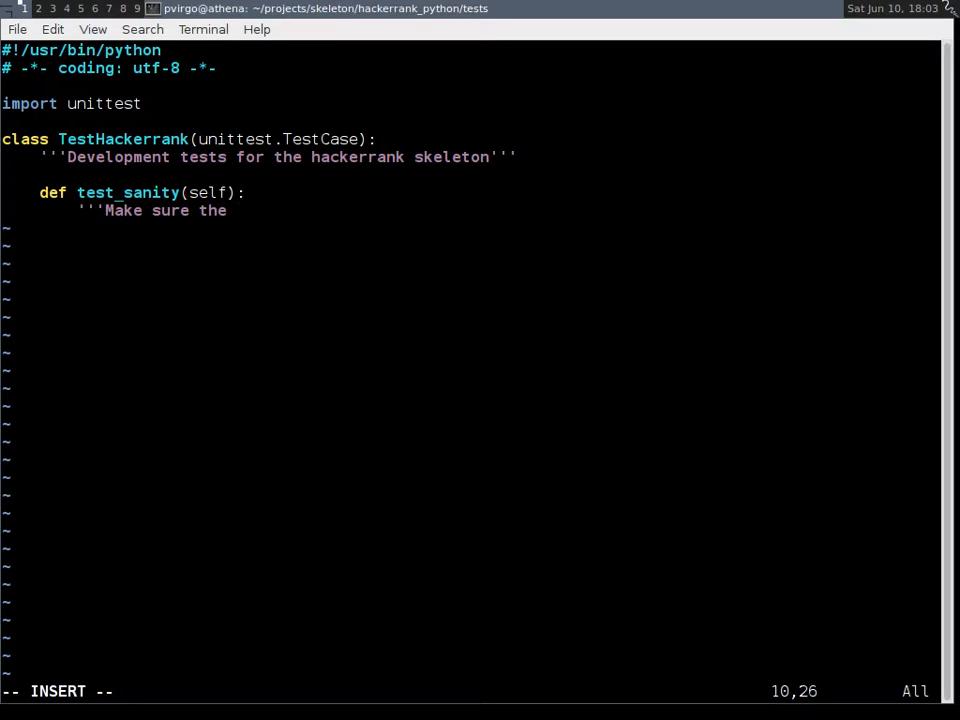
type("comu")
type("uter is still sane.")
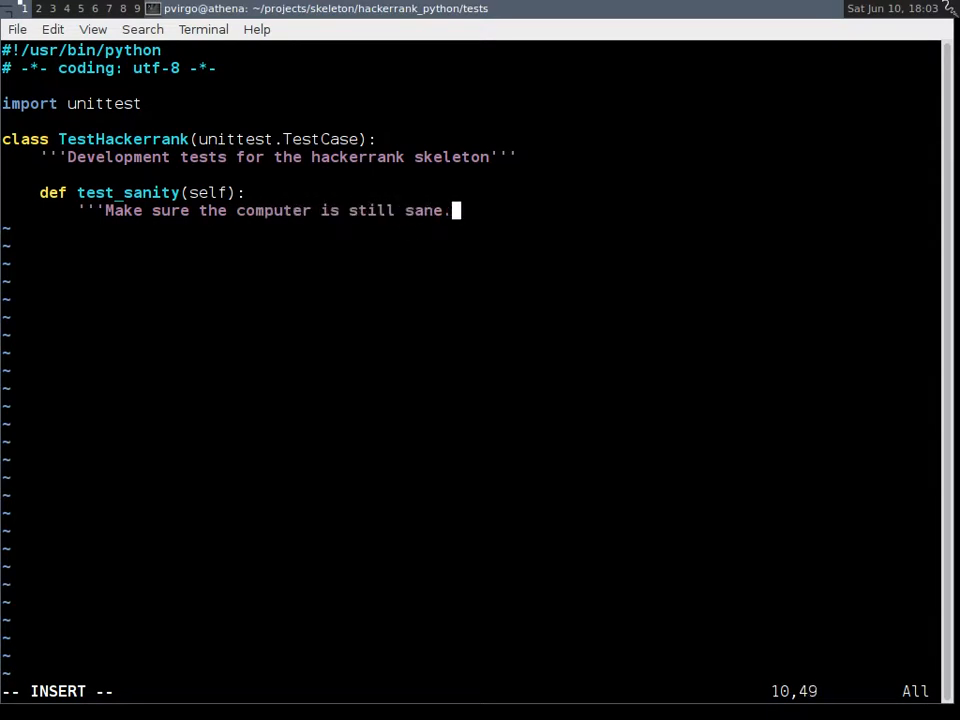
type("'''")
Give test_sanity a 'computer is still sane' docstring, assertTrue(True) and assertEqual(1, 1).
key("Return")
key("Tab")
key("Tab")
type("self.assert")
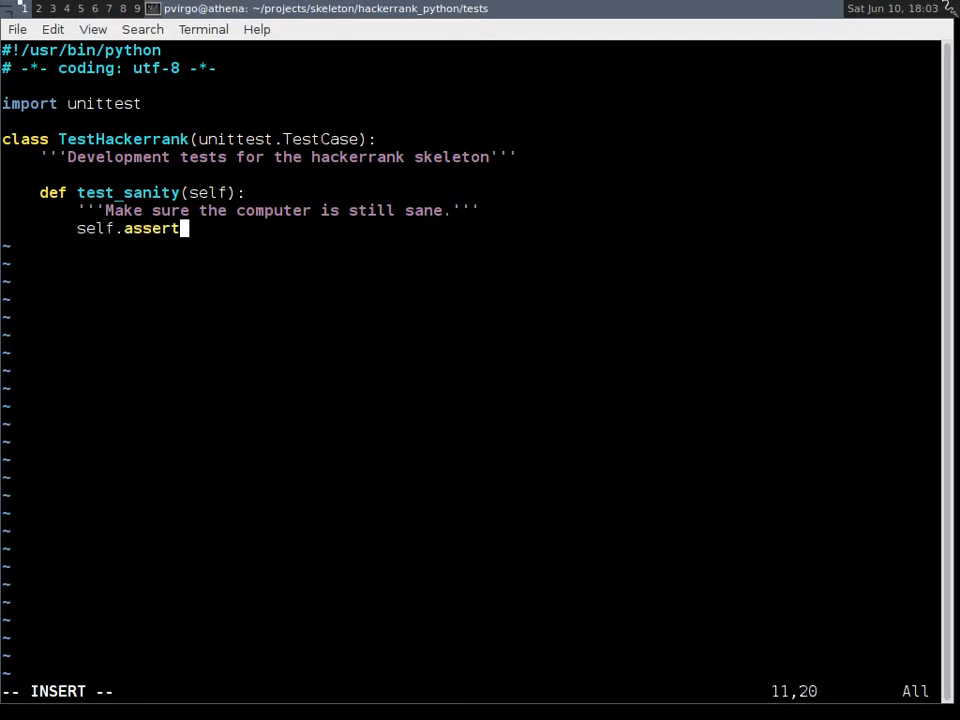
type("True(True)")
key("Return")
type("self.assertEqual(1, 1")
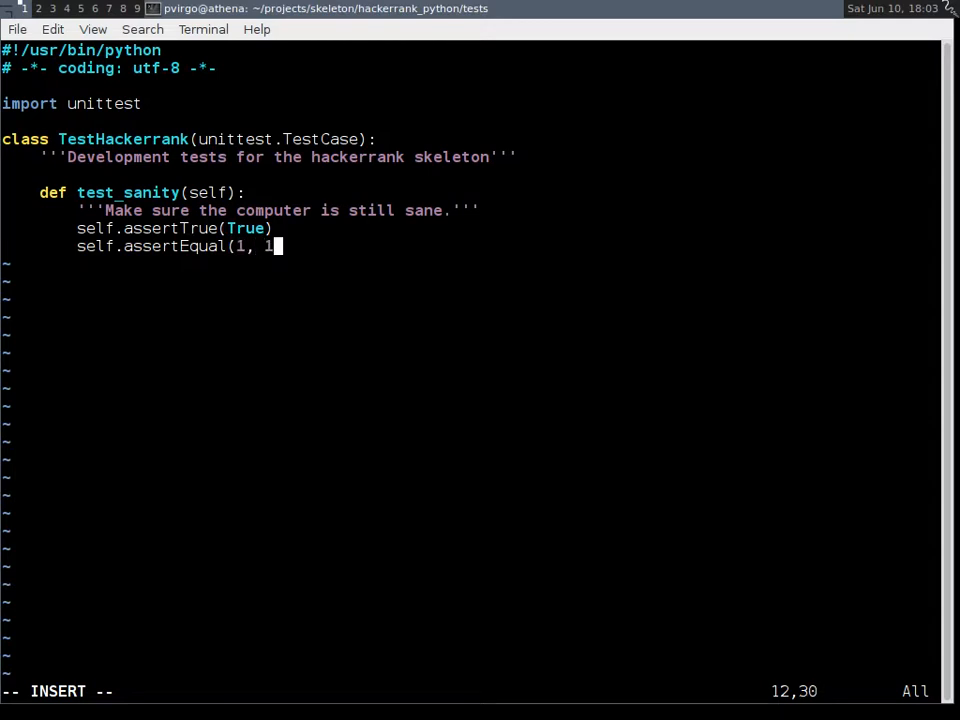
type(")")
key("Return")
key("Return")
type("__")
End the file with an if __name__ == '__main__': guard calling unittest.main().
key("BackSpace")
key("BackSpace")
key("Return")
type("def")
key("BackSpace")
key("BackSpace")
key("BackSpace")
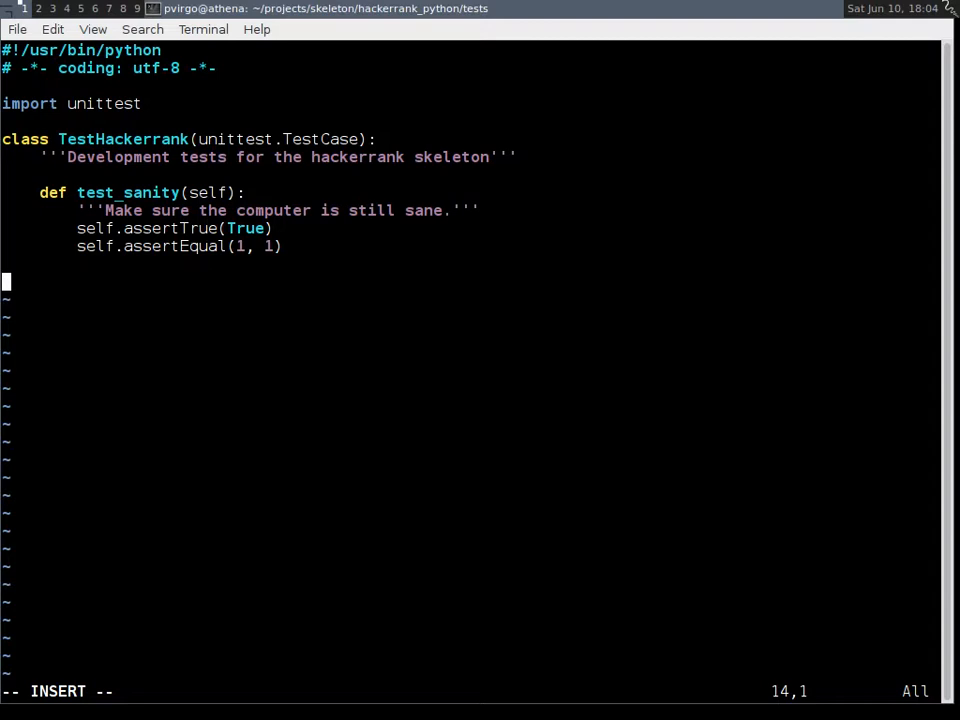
type("if __nam")
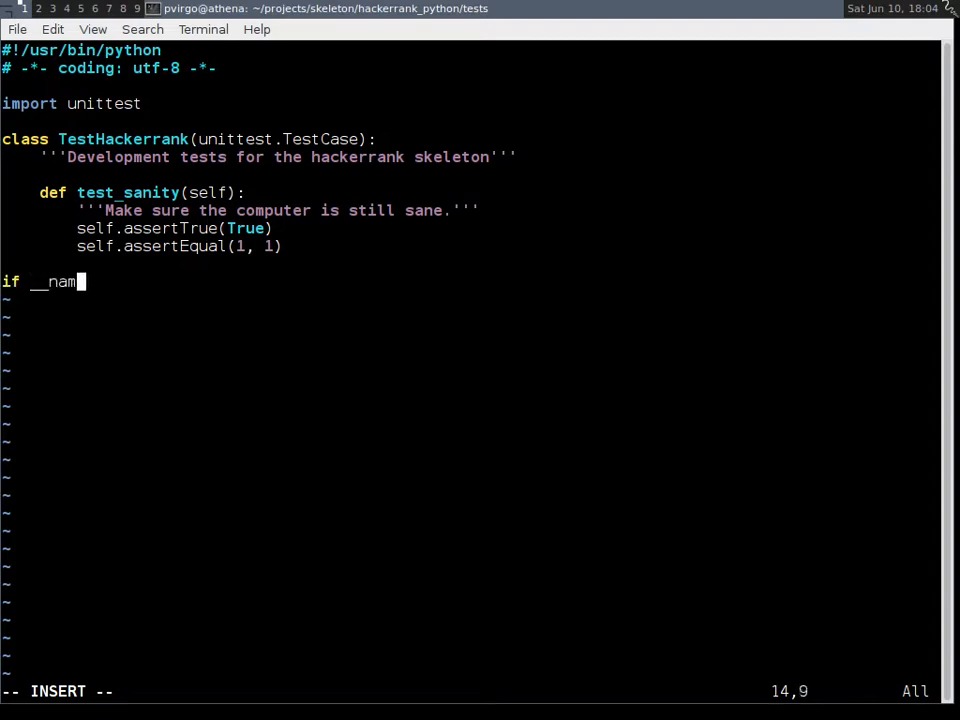
type("e__ == ")
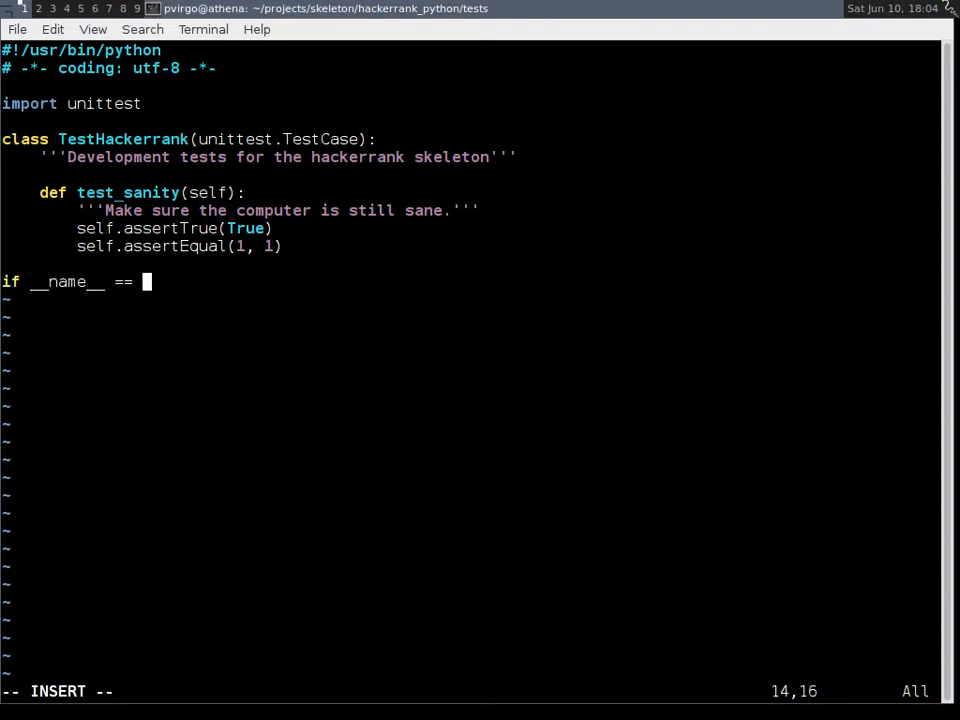
type("'__main__':")
key("Return")
key("Tab")
type("unittest.M")
key("BackSpace")
type("main()")
key("Escape")
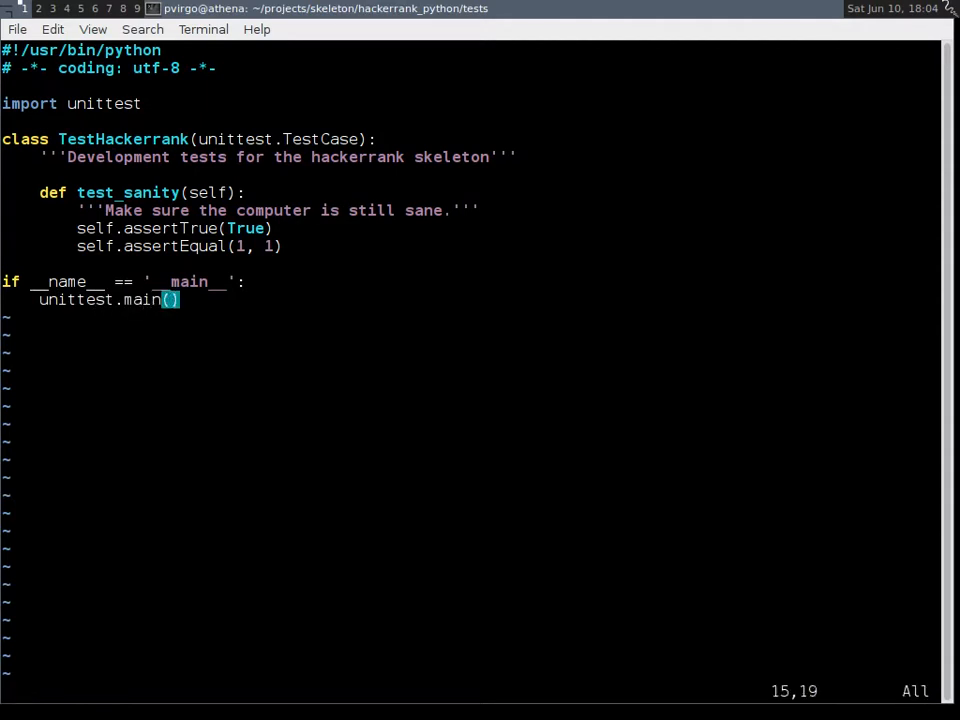
type(":w")
Write test_hackerrank.py to disk and suspend Vim to reach the shell.
key("Return")
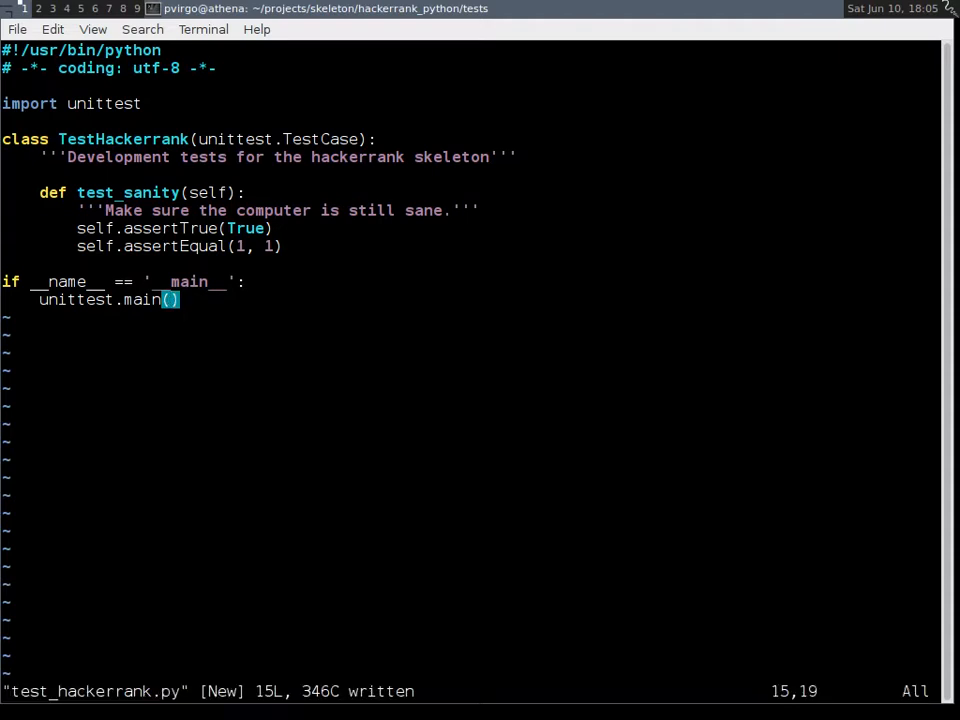
key("k")
key("k")
key("ctrl+z")
type("cd ..")
From the project root run python tests/test_hackerrank.py (1 test OK), then resume Vim with fg.
key("Return")
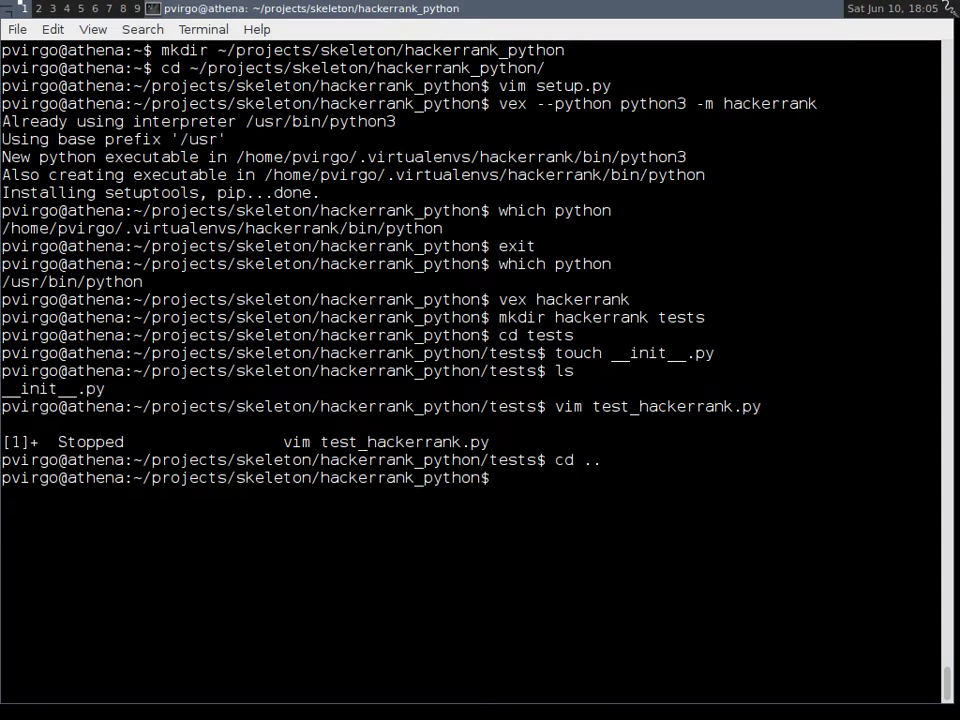
type(" python tests/")
key("Tab")
key("Return")
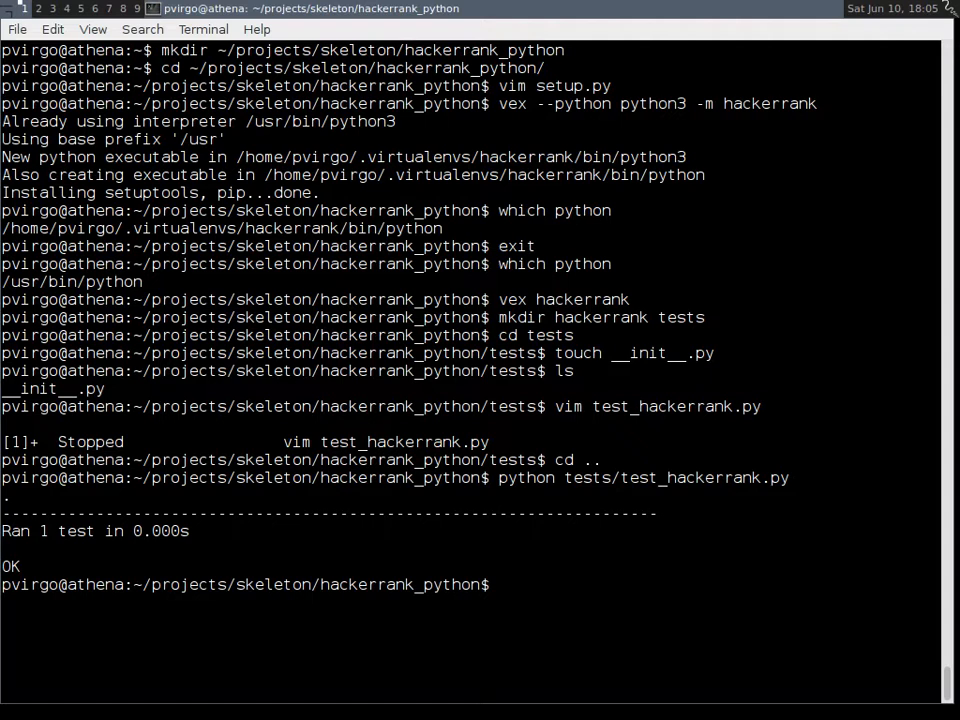
type("fg")
key("Return")
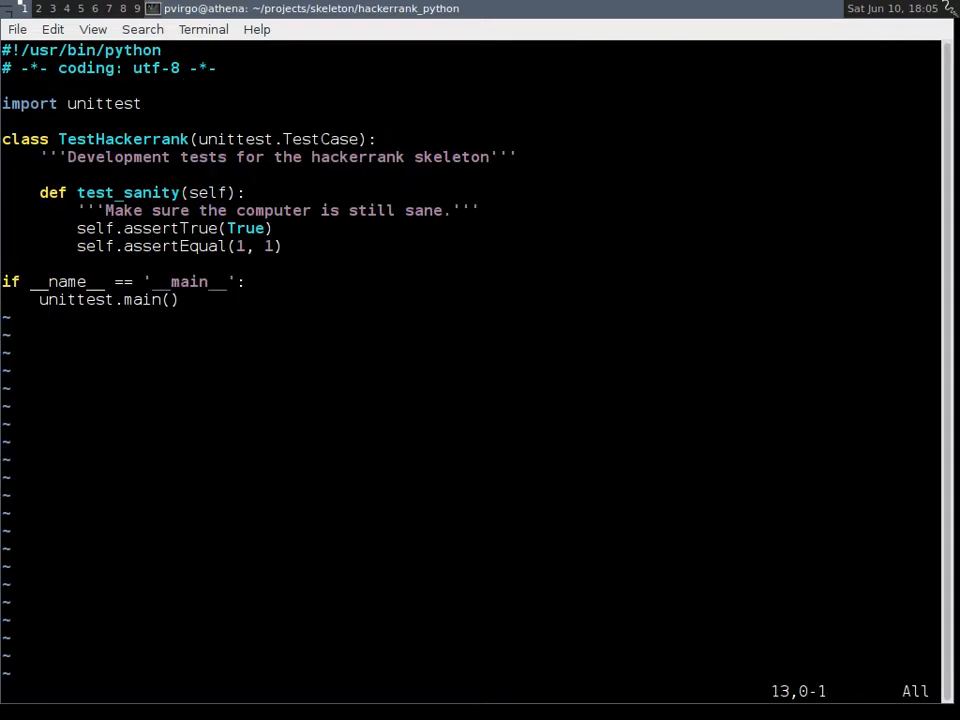
Add a test_loaded method documented as checking the library is loaded, asserting hackerrank.LOADED.
key("O")
key("Return")
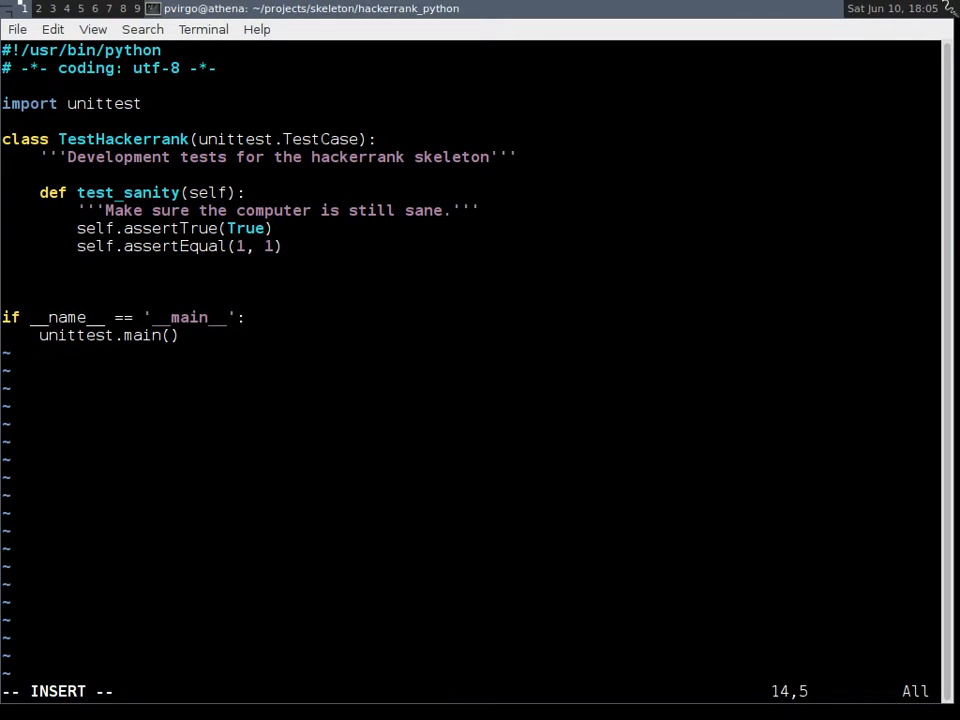
type("def test_load")
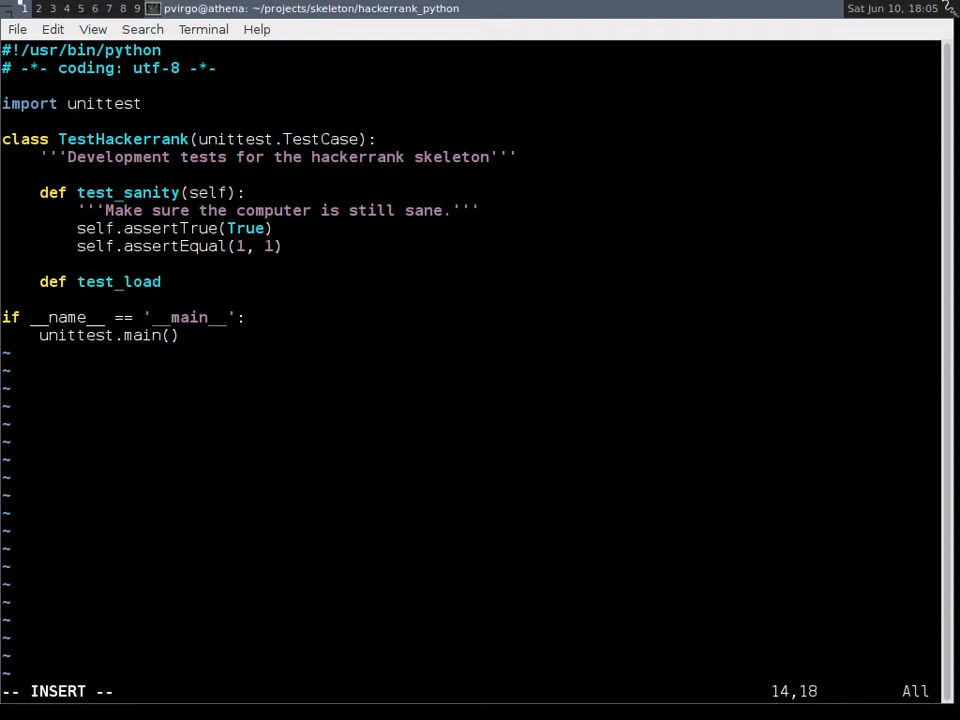
type("ed(self):")
key("Return")
key("Tab")
type("'''Make sure the library is loaded")
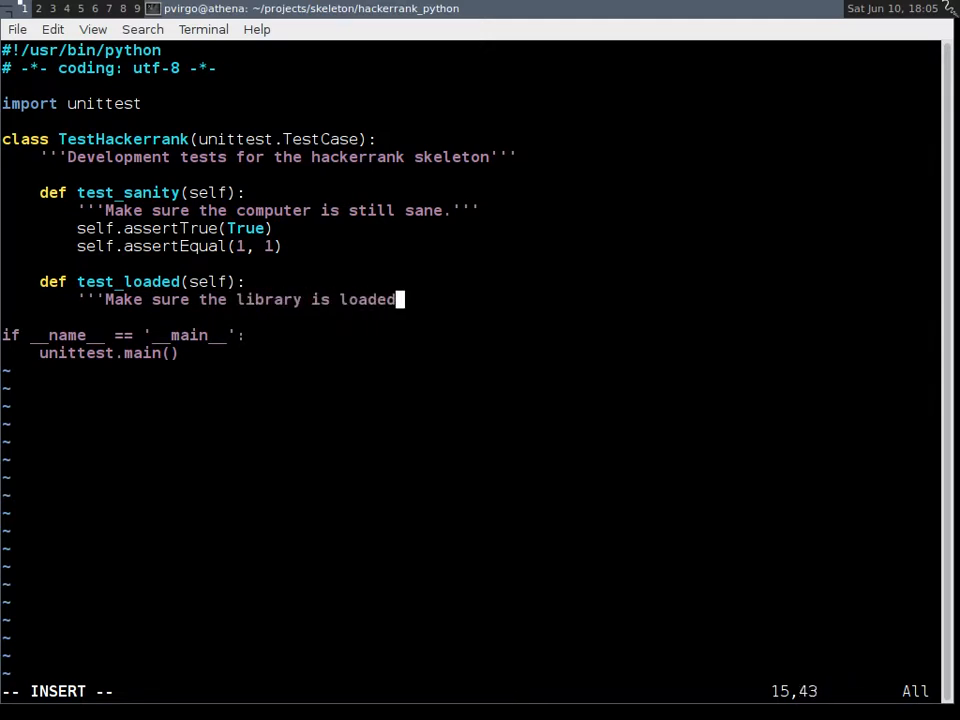
type(".'''")
key("Return")
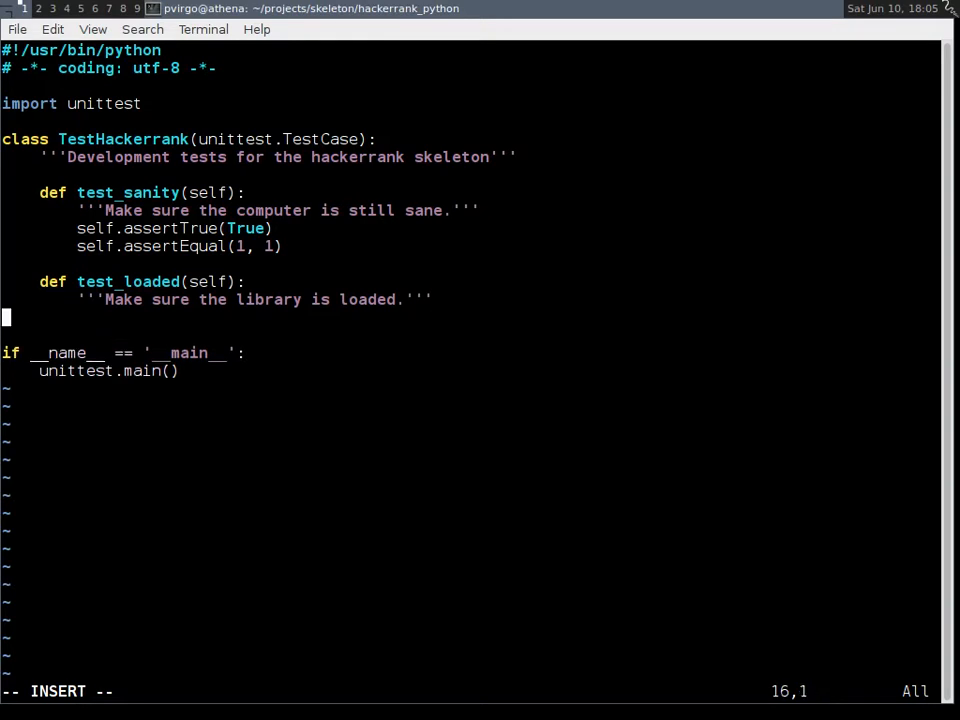
type("self.assertTrue(hackerran")
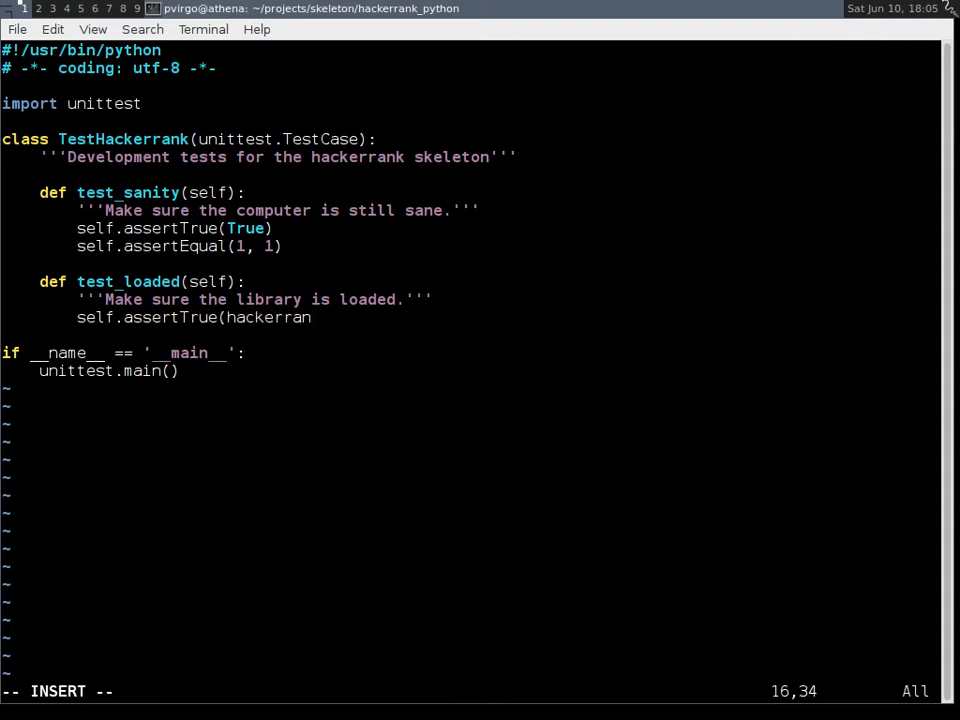
type("k.LOADED)")
key("Escape")
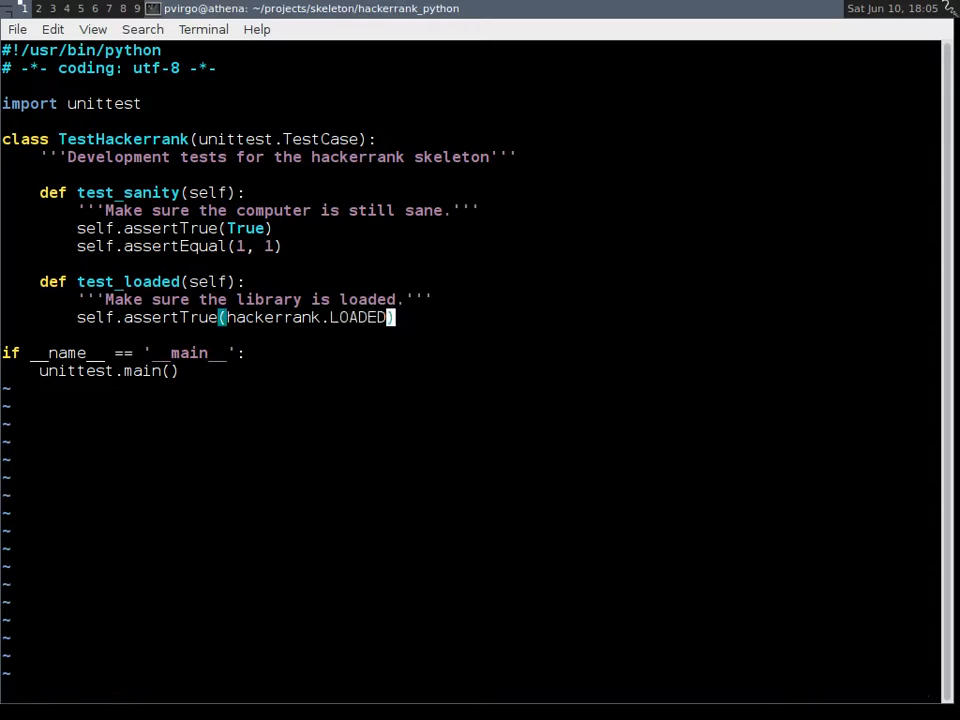
key("k")
key("k")
key("k")
key("k")
key("k")
key("k")
key("k")
key("k")
key("k")
key("k")
key("k")
key("k")
Add import hackerrank below import unittest at the top of the file.
key("o")
key("Return")
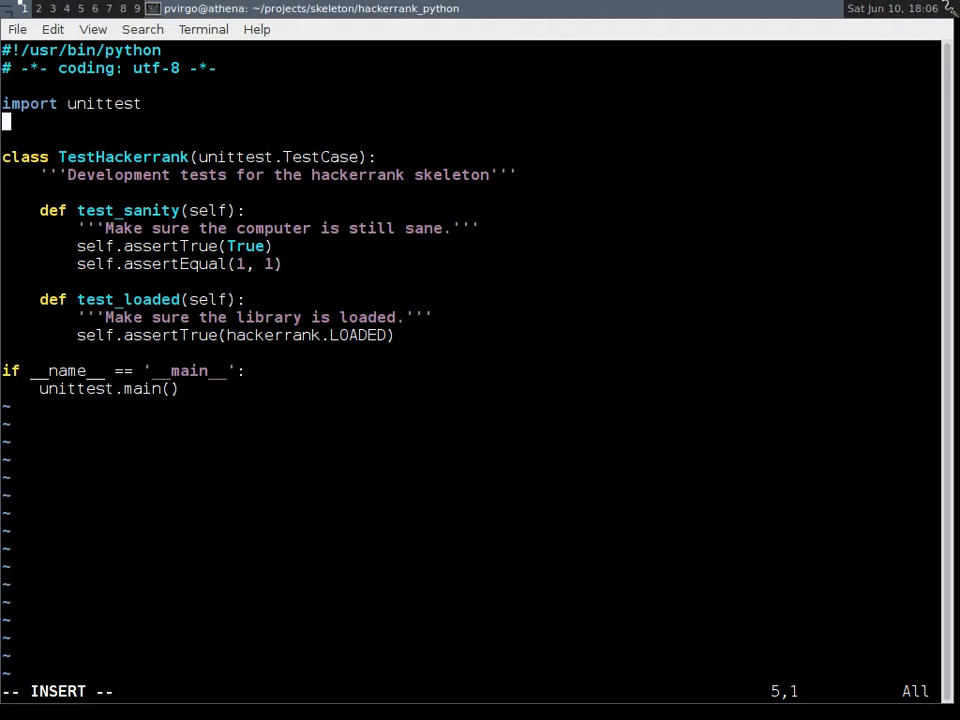
type("import ")
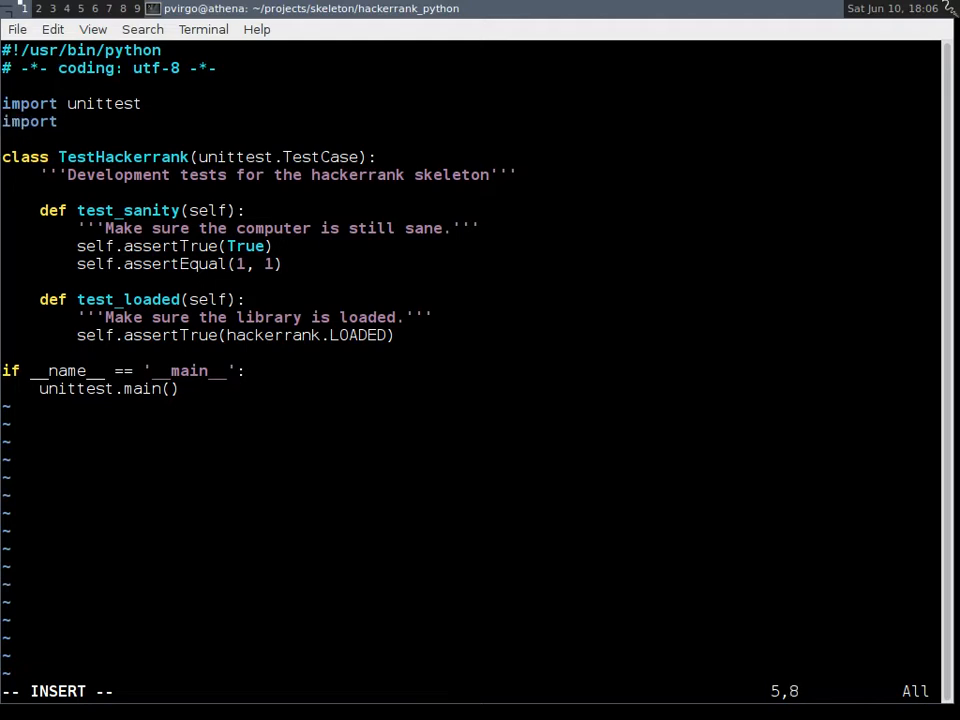
type("hackerrank")
key("Escape")
type(":wq")
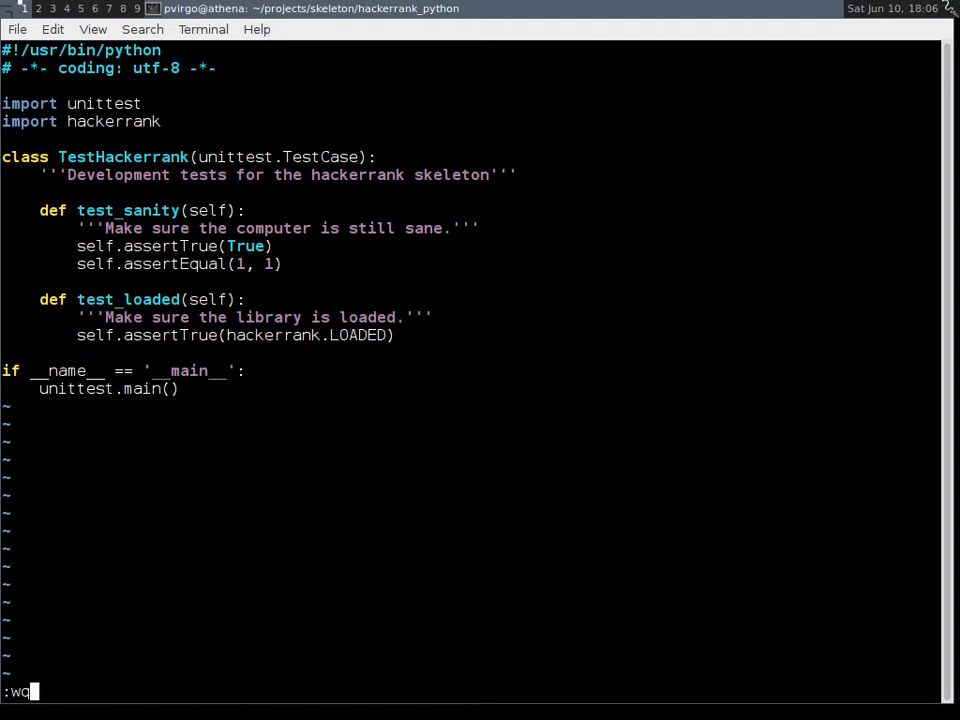
Save and quit, then run python tests/test_hackerrank.py, which fails with ImportError for hackerrank.
key("Return")
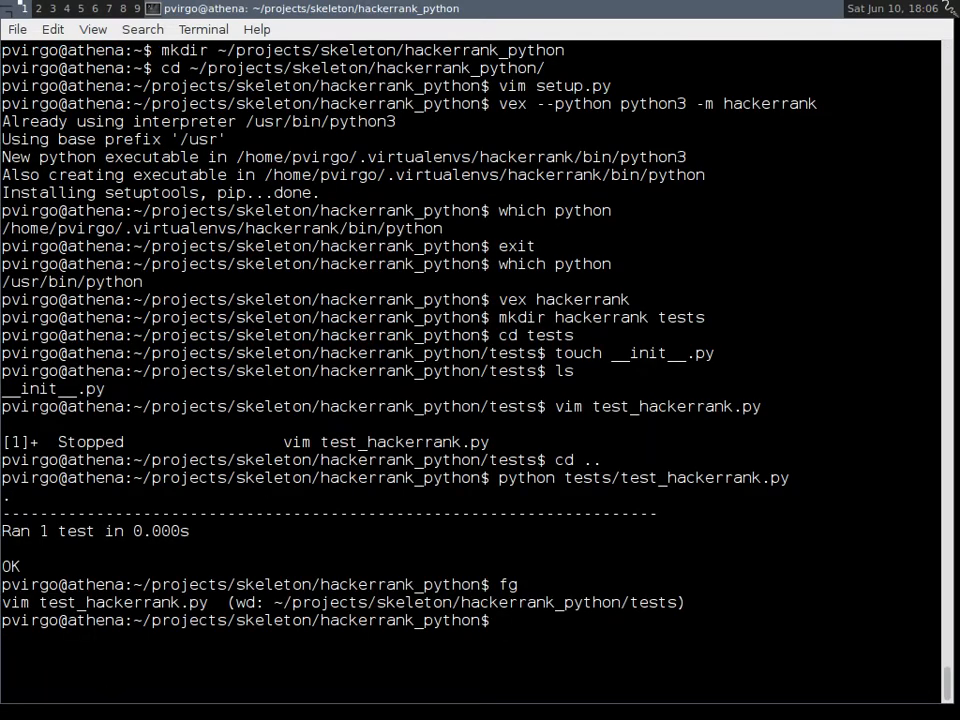
type("pythot")
key("BackSpace")
type("n tests/ha")
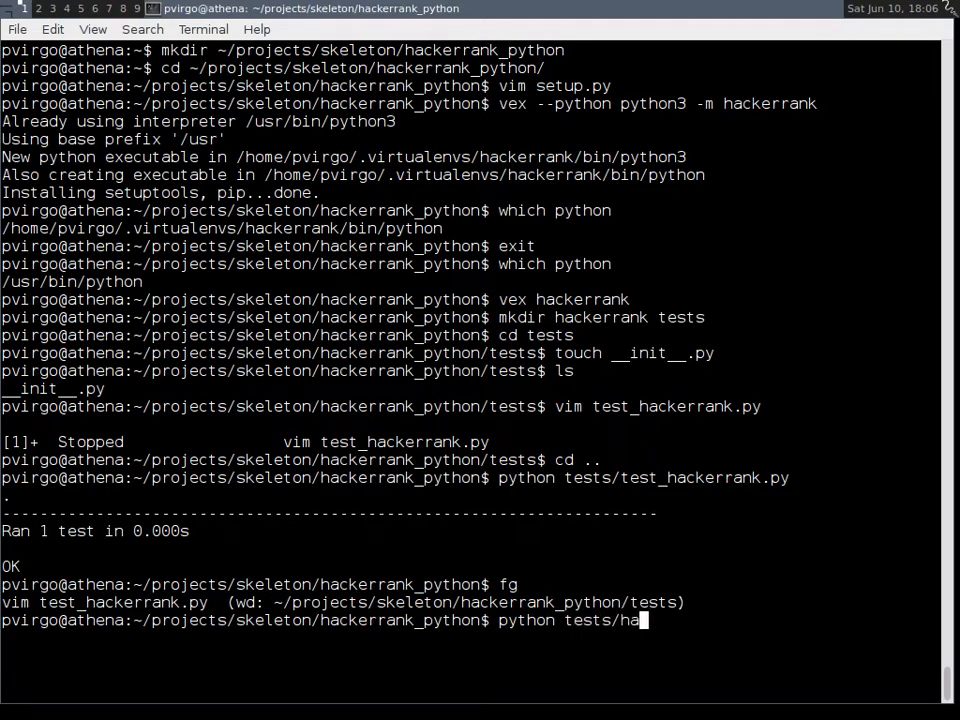
key("BackSpace")
key("BackSpace")
type("t")
key("Tab")
key("Return")
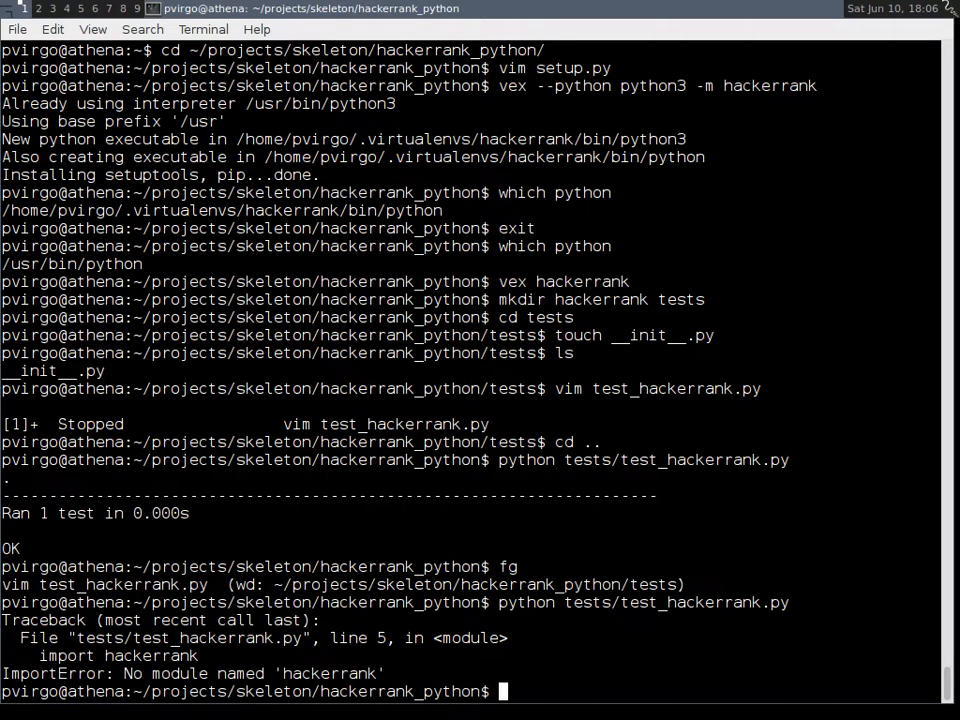
type("ls")
type(" tests/")
List the tests/ and hackerrank/ folders and prepare vim hackerrank/__init__.py hackerrank/core.py.
key("Return")
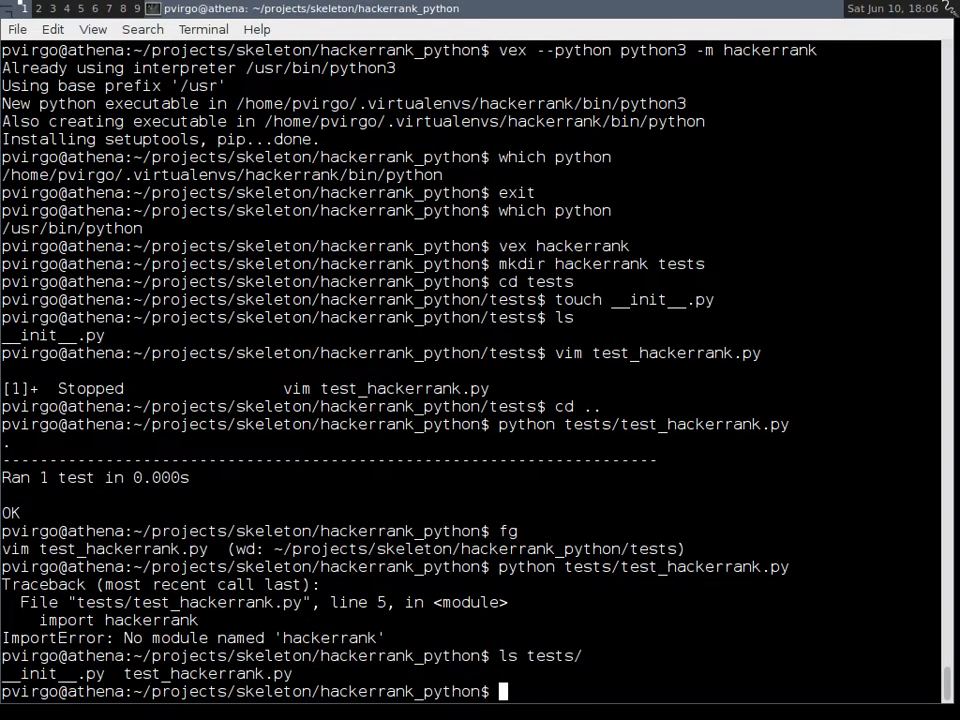
type("ls t")
key("BackSpace")
type("hac")
key("Tab")
key("Return")
type("t")
key("BackSpace")
type("vim hacker")
key("Tab")
type("__init__.py ")
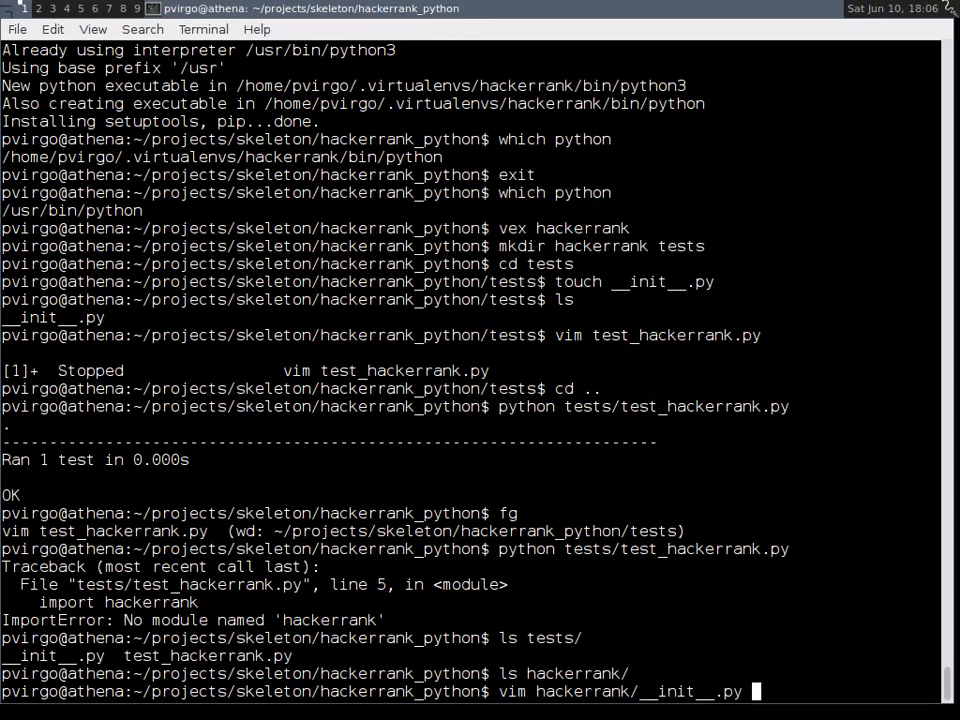
type("hackerrank/core.py")
Open hackerrank/__init__.py in Vim and write the utf-8 coding line as its first line.
key("Return")
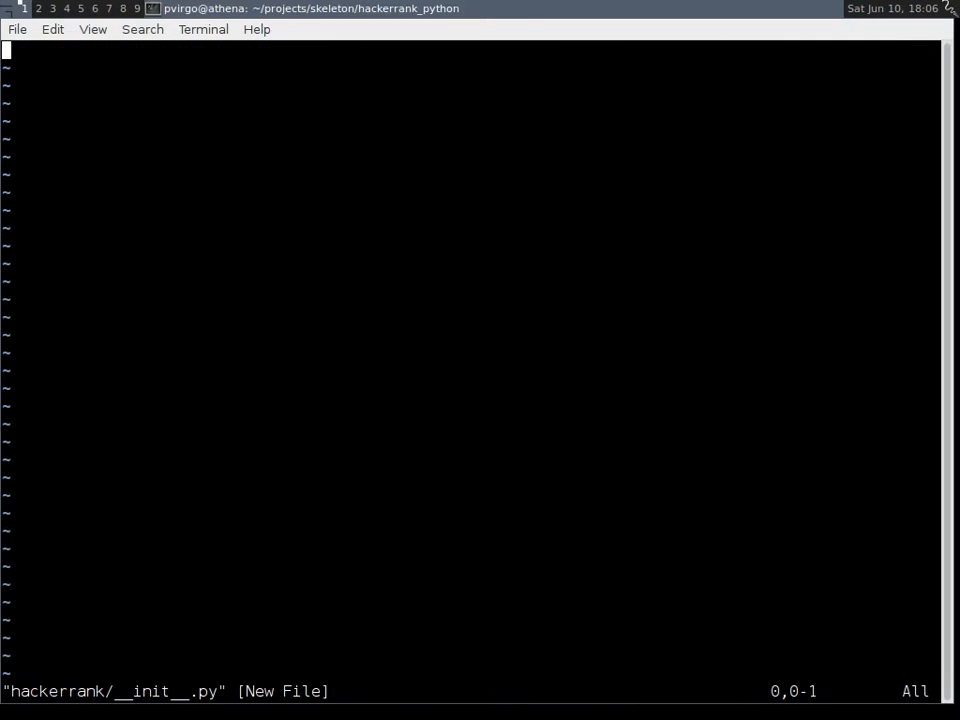
key("i")
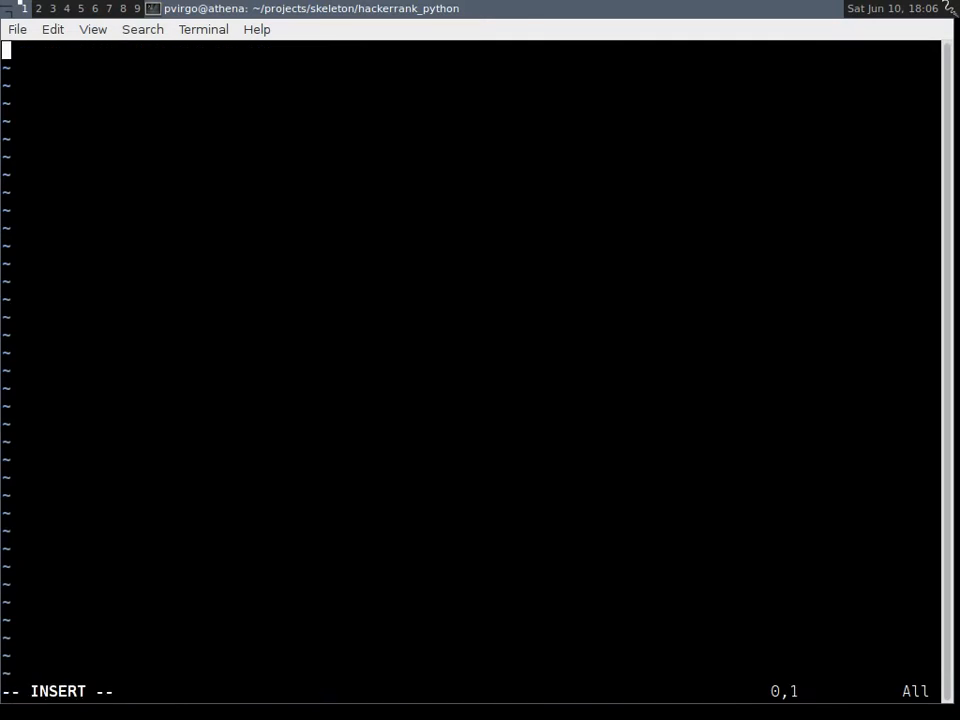
type("#!")
type("/")
key("Escape")
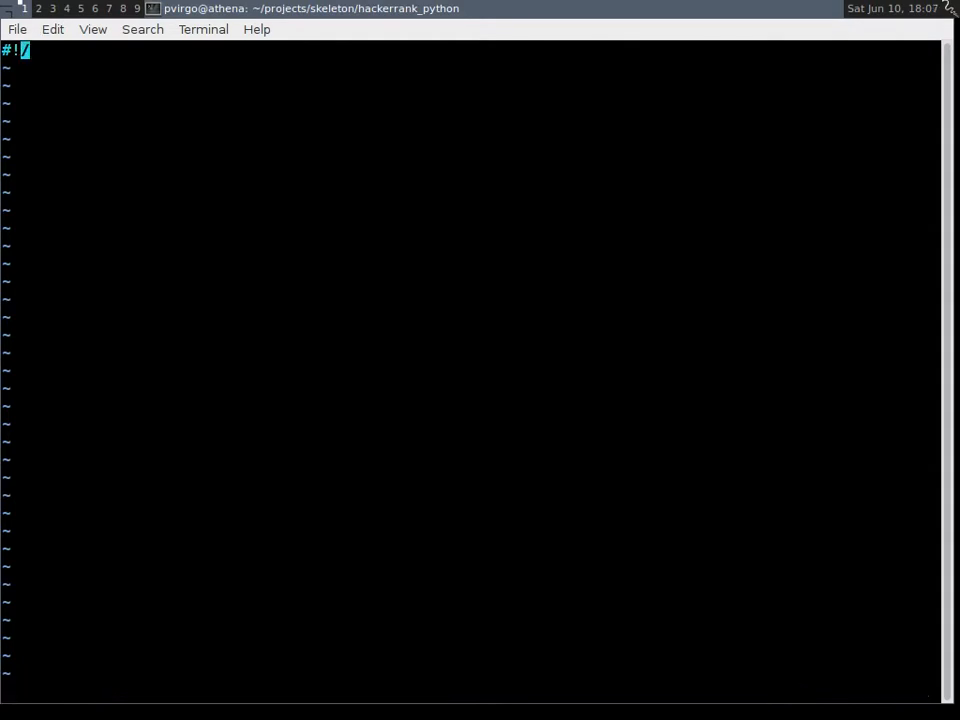
key("ctrl+g")
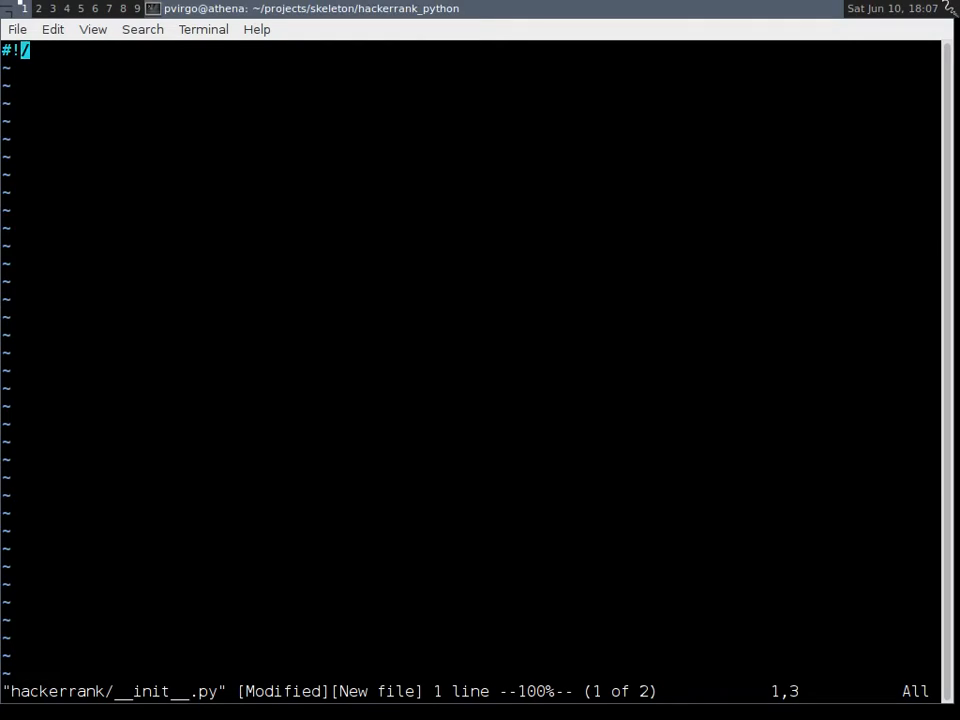
key("c")
key("c")
type("# ")
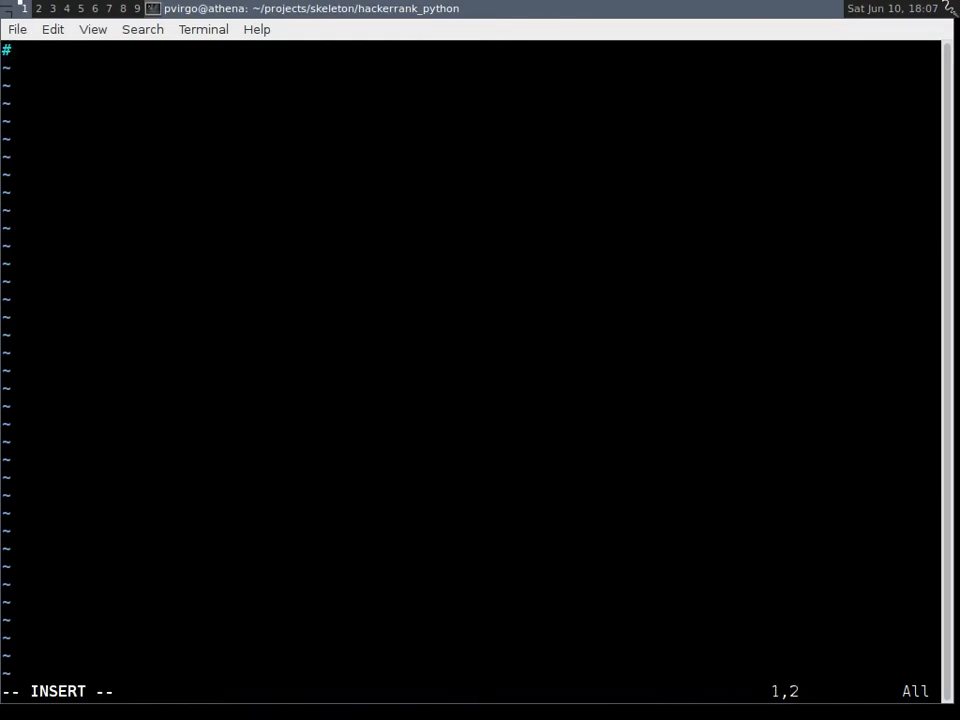
type("-*- ")
type("coding: utf-8 ")
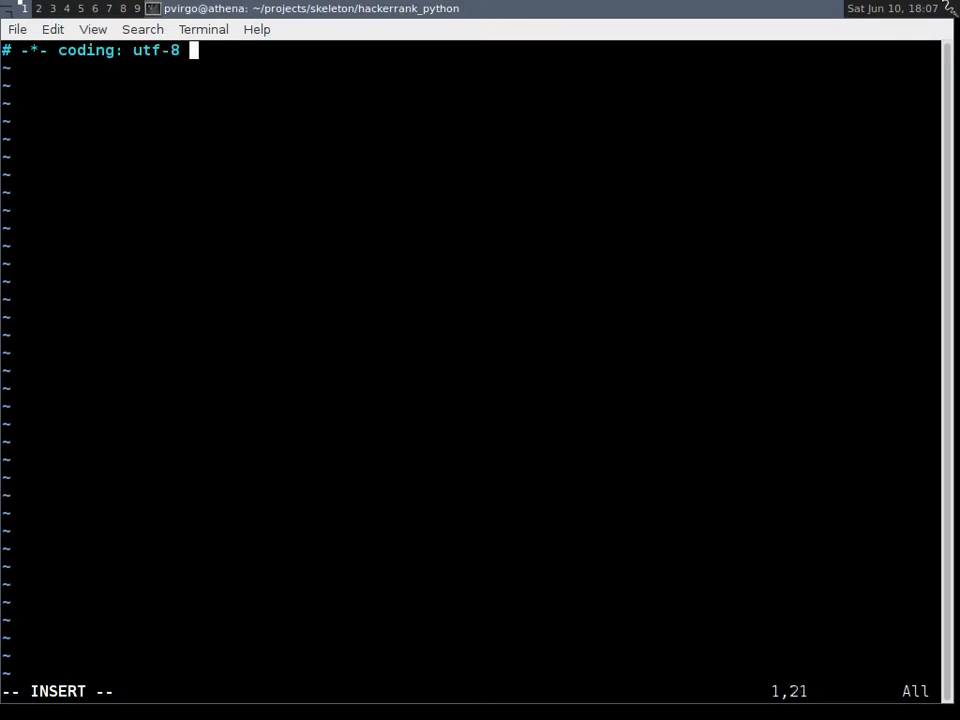
type("-*-")
key("Return")
type("import")
Add 'from .core import *' as the second line and save __init__.py.
key("BackSpace")
key("BackSpace")
key("BackSpace")
key("BackSpace")
key("BackSpace")
key("BackSpace")
key("BackSpace")
key("Return")
type("from .core import *")
key("Escape")
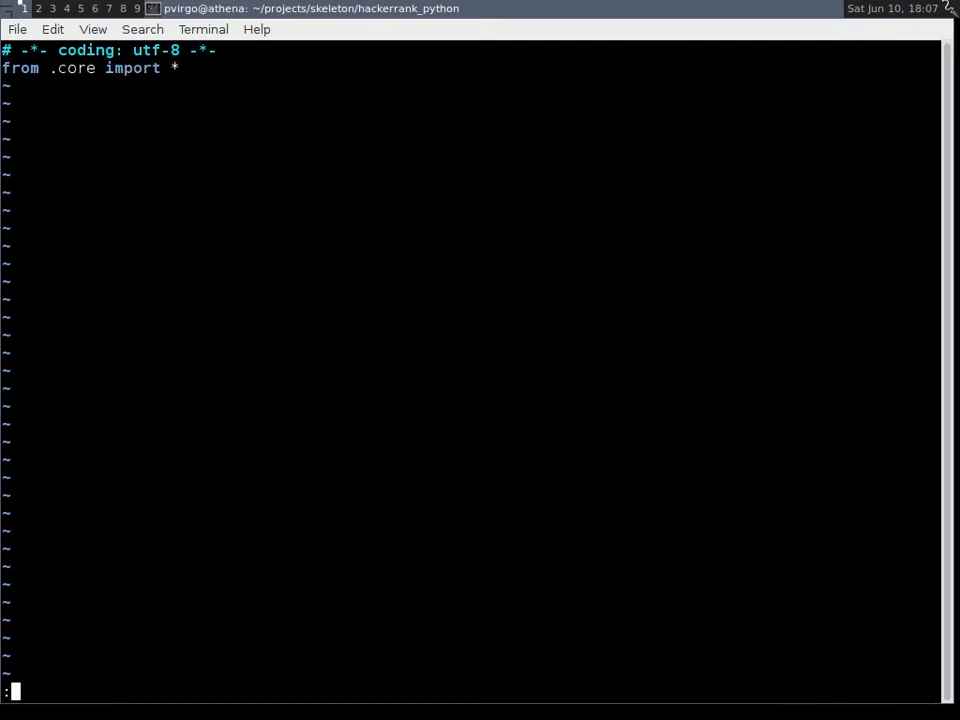
type(":w")
key("Return")
type(":n")
Save __init__.py again and switch to editing the empty hackerrank/core.py.
key("Escape")
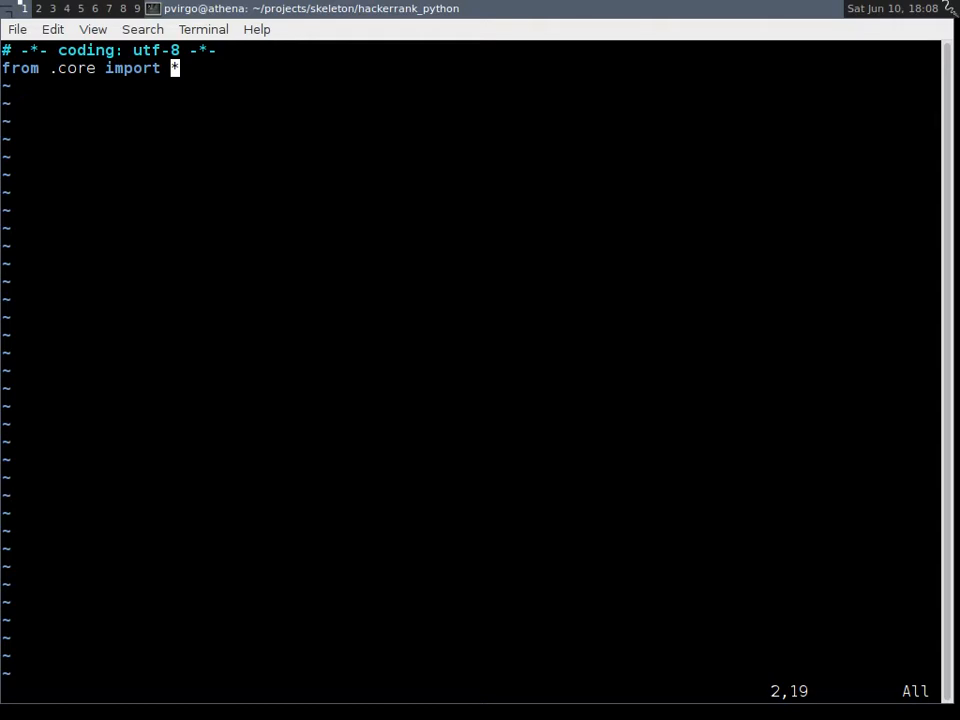
key("0")
type("k")
type(":w")
key("Return")
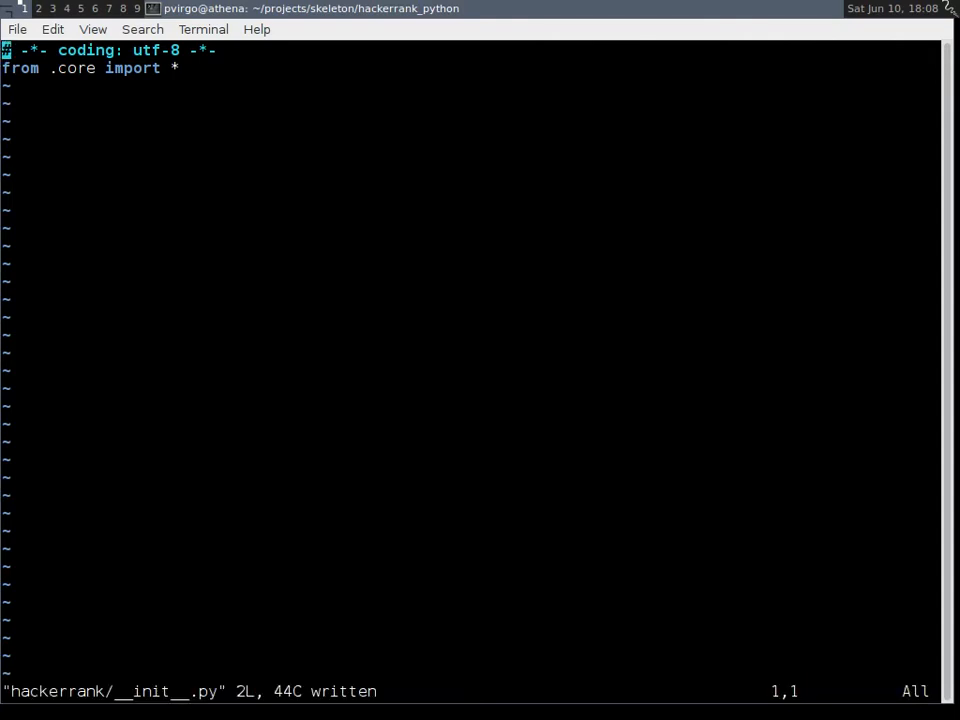
type(":e hackerrank/core.py")
key("Return")
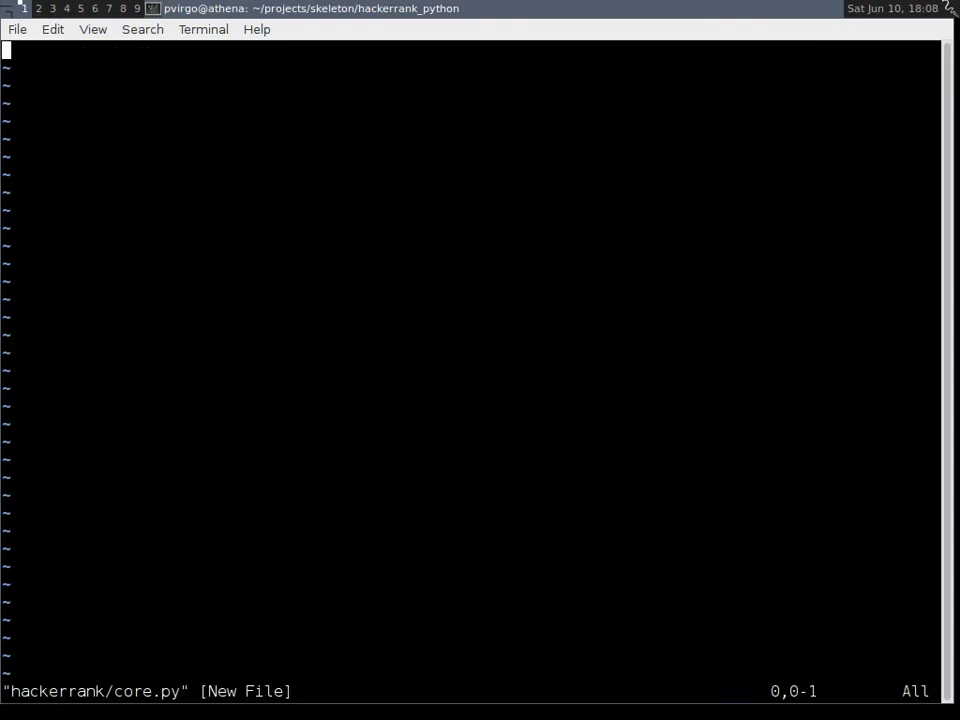
type("i")
type("#")
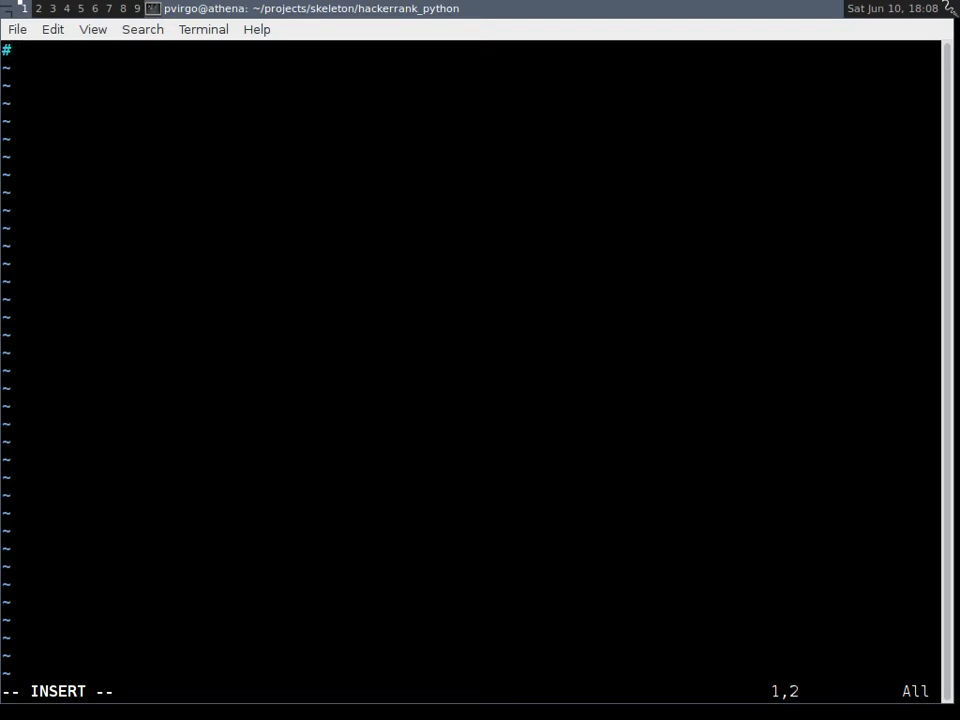
type("!/uspr")
Write core.py's shebang interpreter line and utf-8 coding line.
key("BackSpace")
key("BackSpace")
type("r/")
key("BackSpace")
type("l")
key("BackSpace")
type("/bin/p")
key("BackSpace")
type("env python")
key("Return")
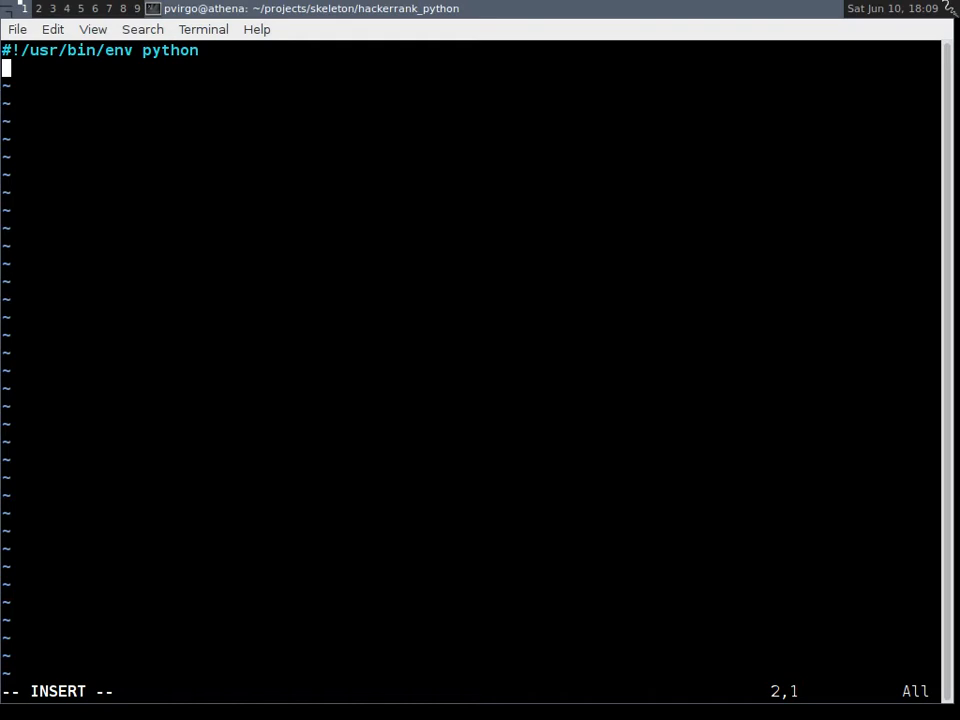
key("Return")
type("LEA")
Add LOADED = True followed by blank lines separating it from the code below.
key("BackSpace")
key("BackSpace")
type("OAdE")
key("BackSpace")
key("BackSpace")
type("DED = True")
key("Return")
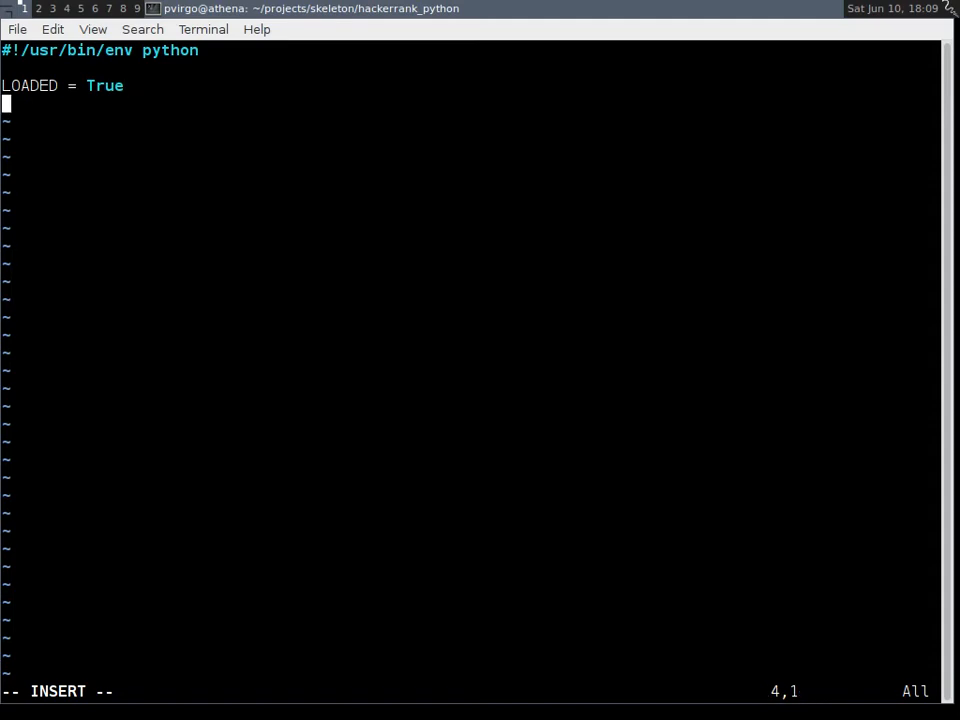
key("Return")
key("Escape")
key("k")
key("k")
key("k")
type("i")
type("#")
type(" -*- coding: utf-")
type("8")
type(" -*-")
key("Return")
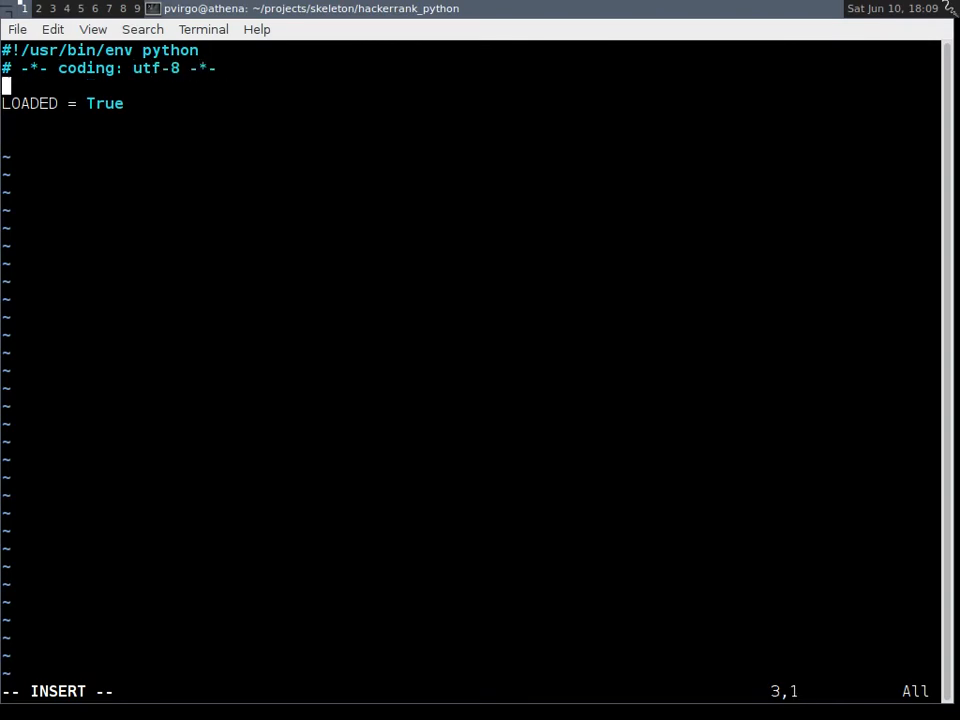
key("Escape")
key("j")
key("o")
key("Return")
key("Escape")
type("i")
type("if __name__ == __mai")
Add an if __name__ == '__main__': block printing 'Hello world!', then save and quit to the shell.
key("BackSpace")
key("BackSpace")
key("BackSpace")
key("BackSpace")
key("BackSpace")
type("'")
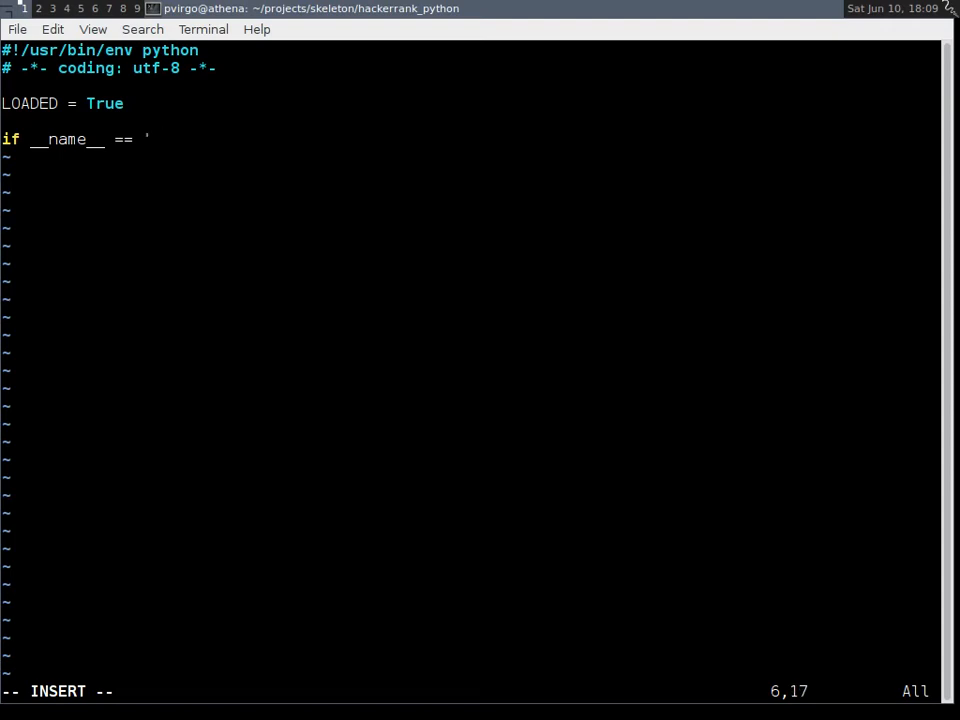
type("__main__':")
key("Return")
key("Tab")
type("print('Hello world!'")
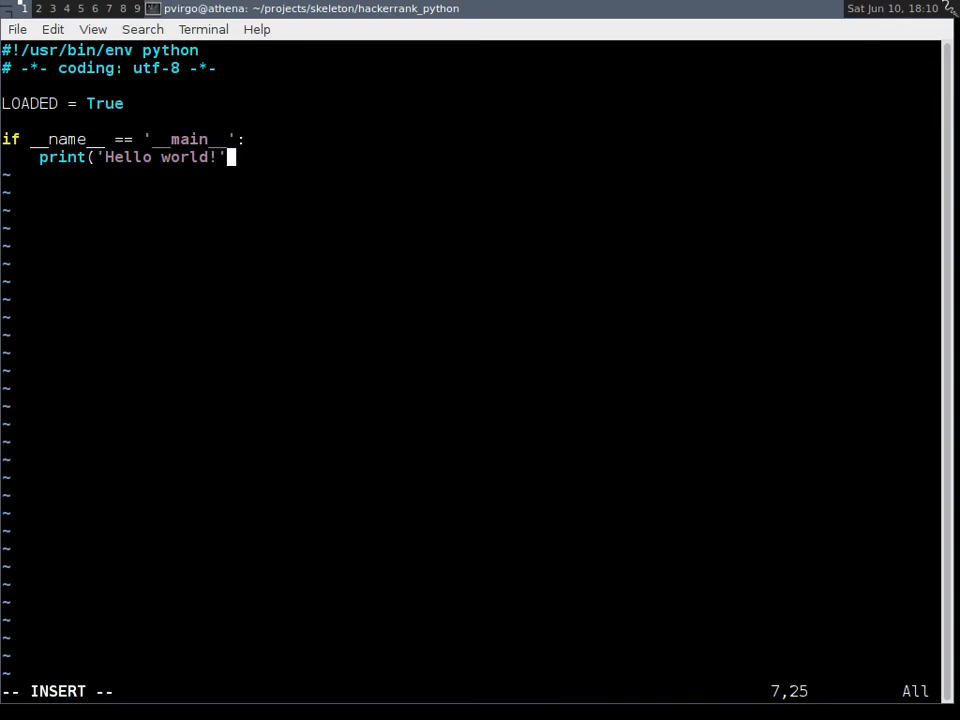
type(")")
key("Escape")
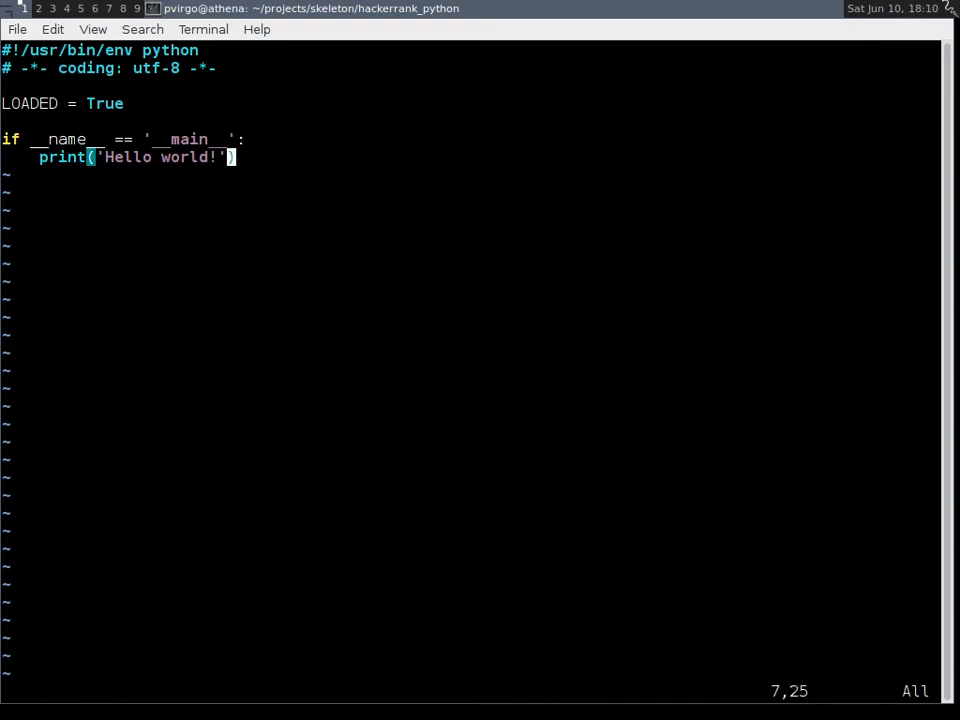
type(":wq")
key("Return")
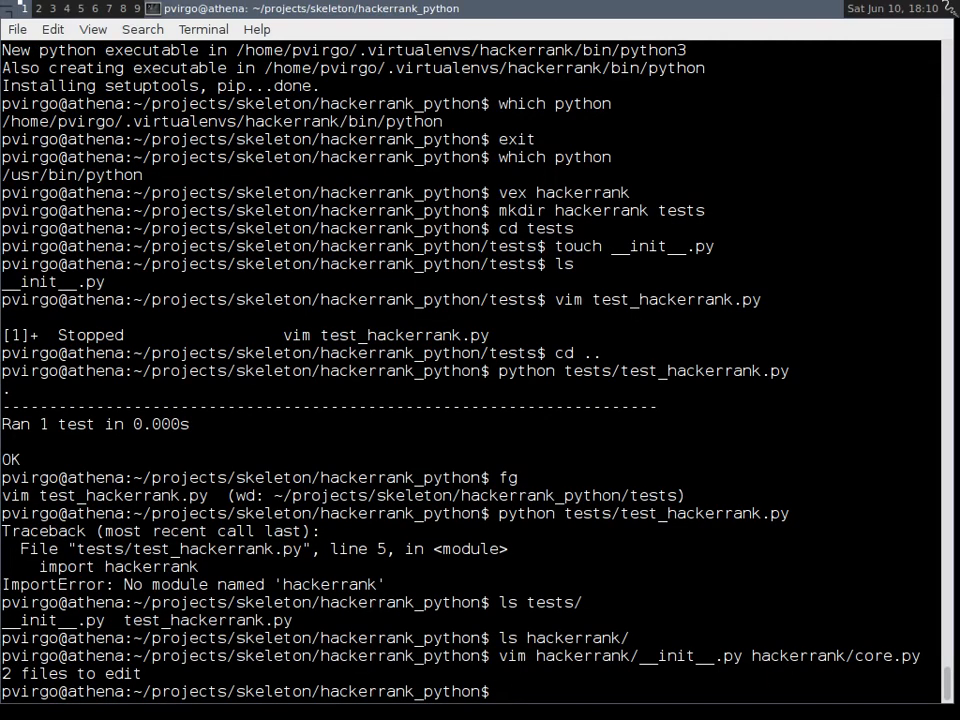
type("python -m unittest")
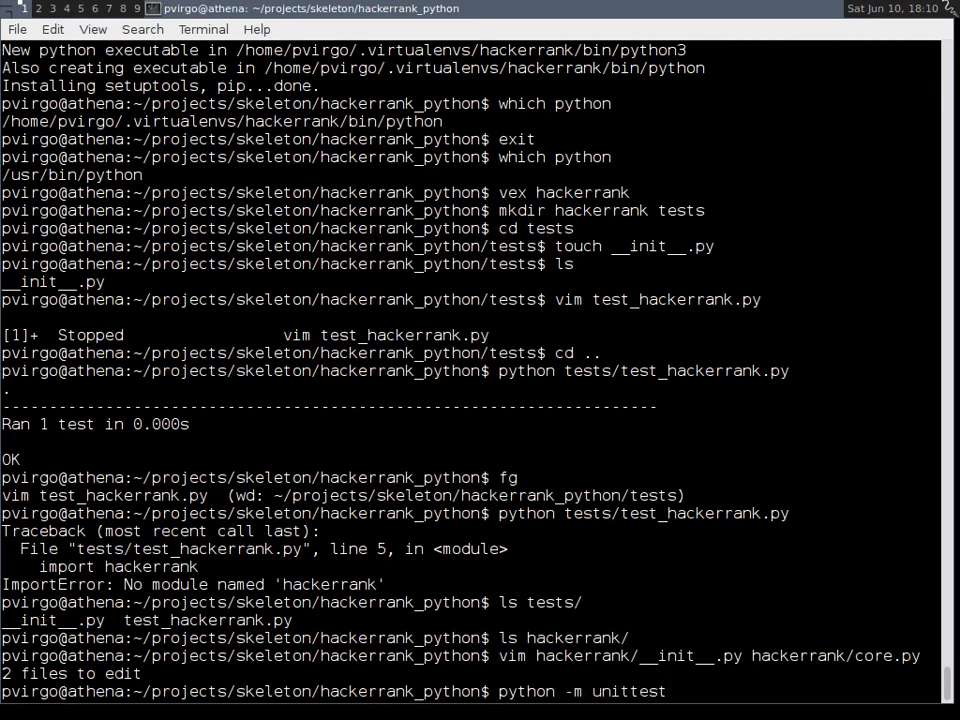
type(" do")
Run python -m unittest discover from the project root, where 2 tests pass OK.
key("BackSpace")
type("iv")
key("BackSpace")
type("scover")
key("Return")
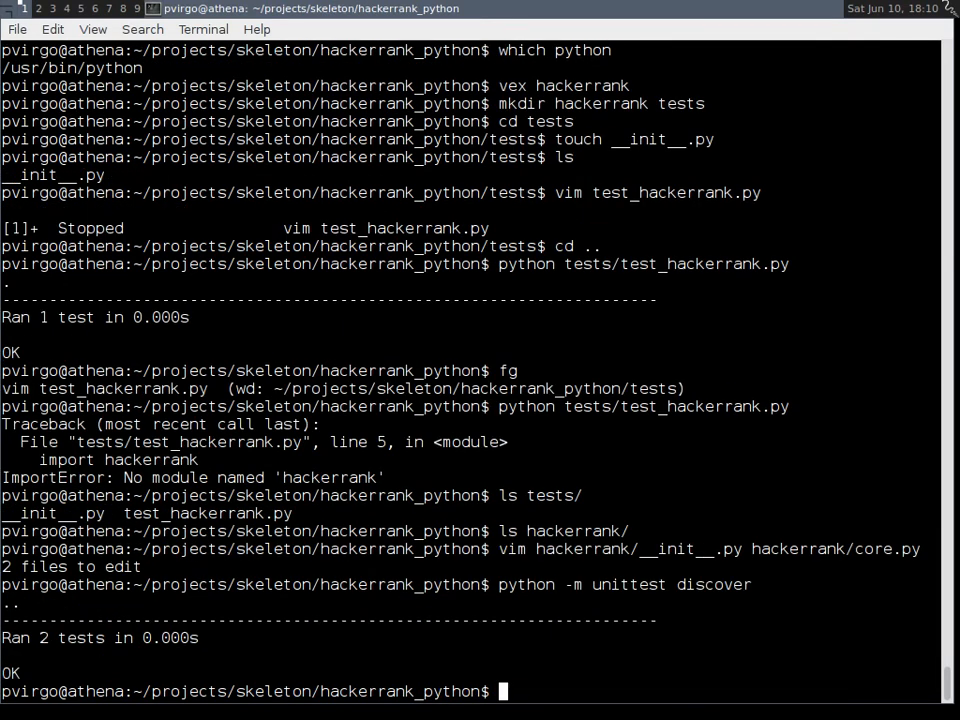
type("h")
Run python tests/test_hackerrank.py directly twice; it raises ImportError for hackerrank.
key("BackSpace")
type("python")
type("ha")
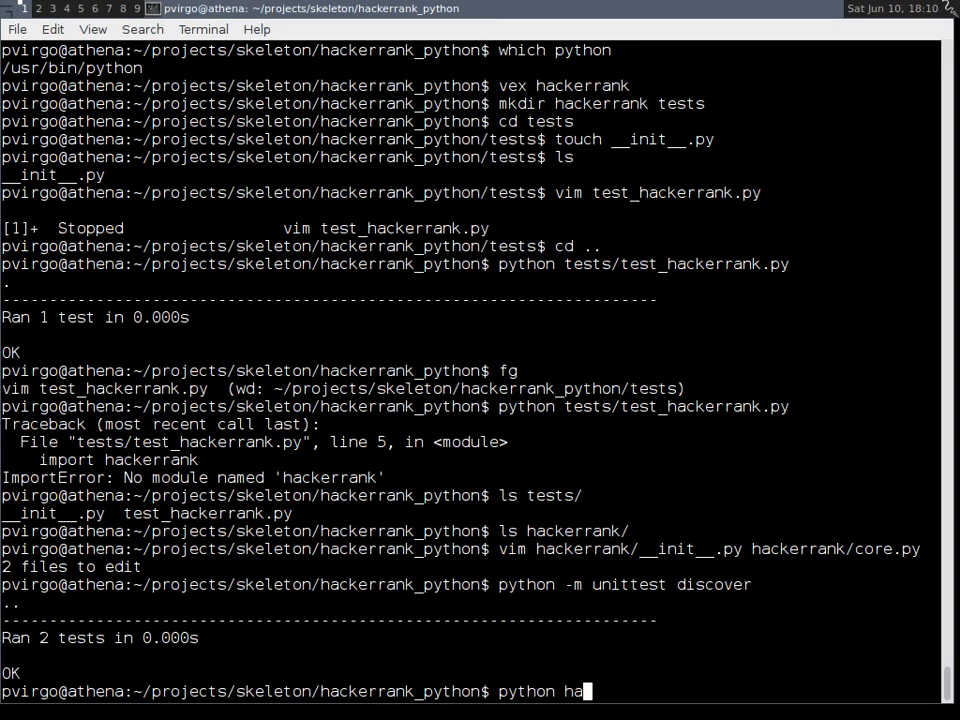
key("BackSpace")
key("BackSpace")
type("test")
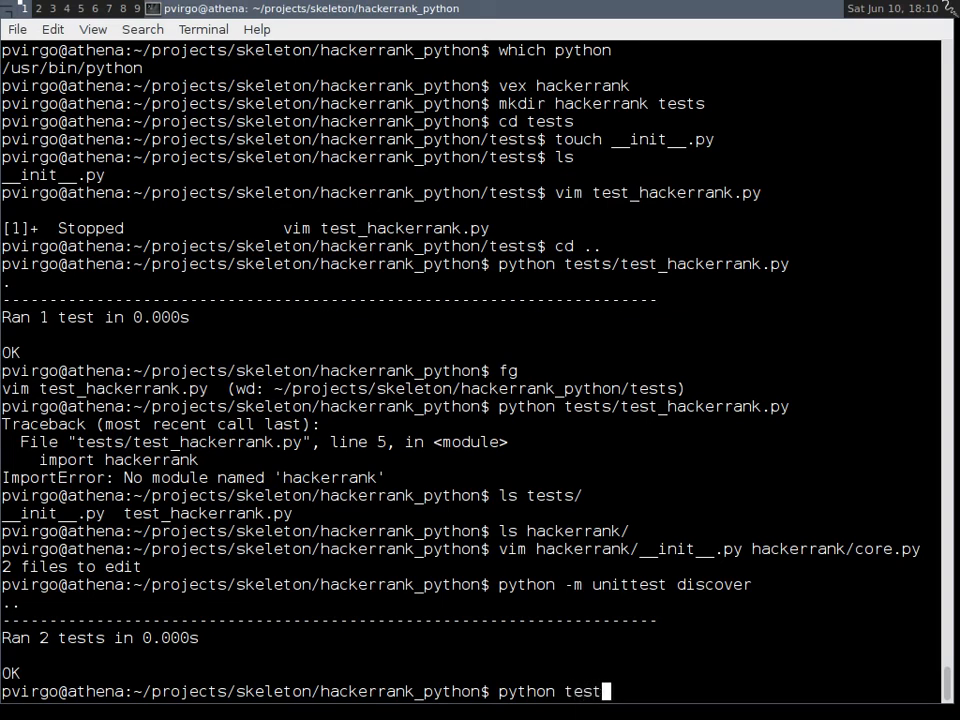
type("s/te")
key("Tab")
key("Return")
key("Up")
key("Return")
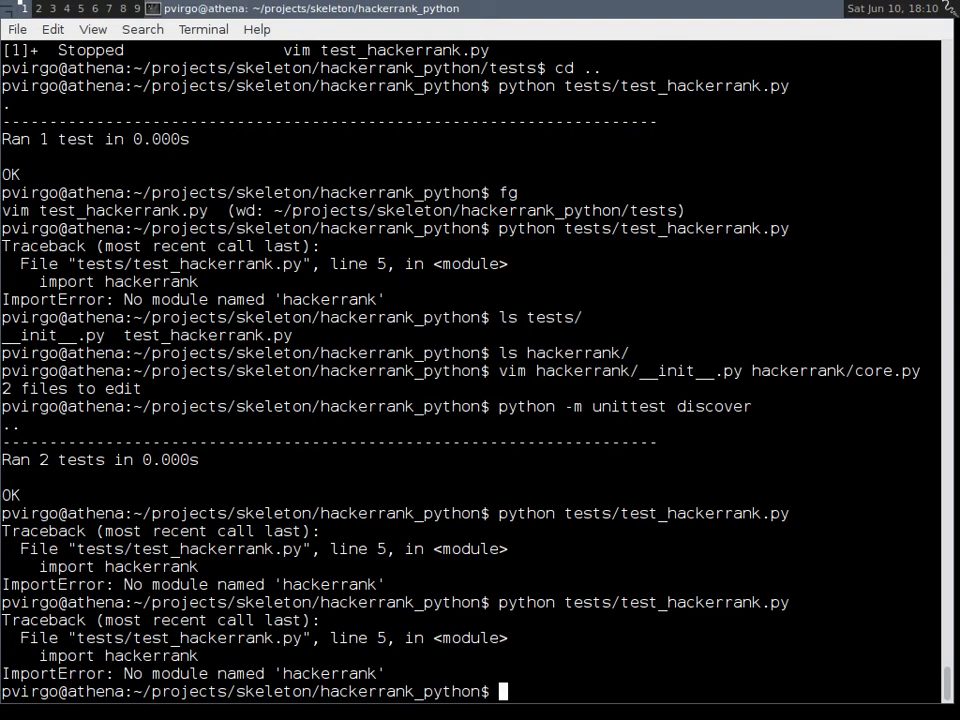
type("python")
Run pip install -e ./ and rerun tests/test_hackerrank.py, which now passes 2 tests OK.
key("BackSpace")
key("BackSpace")
key("BackSpace")
key("BackSpace")
key("BackSpace")
type("ip i")
key("BackSpace")
type("install -e ./")
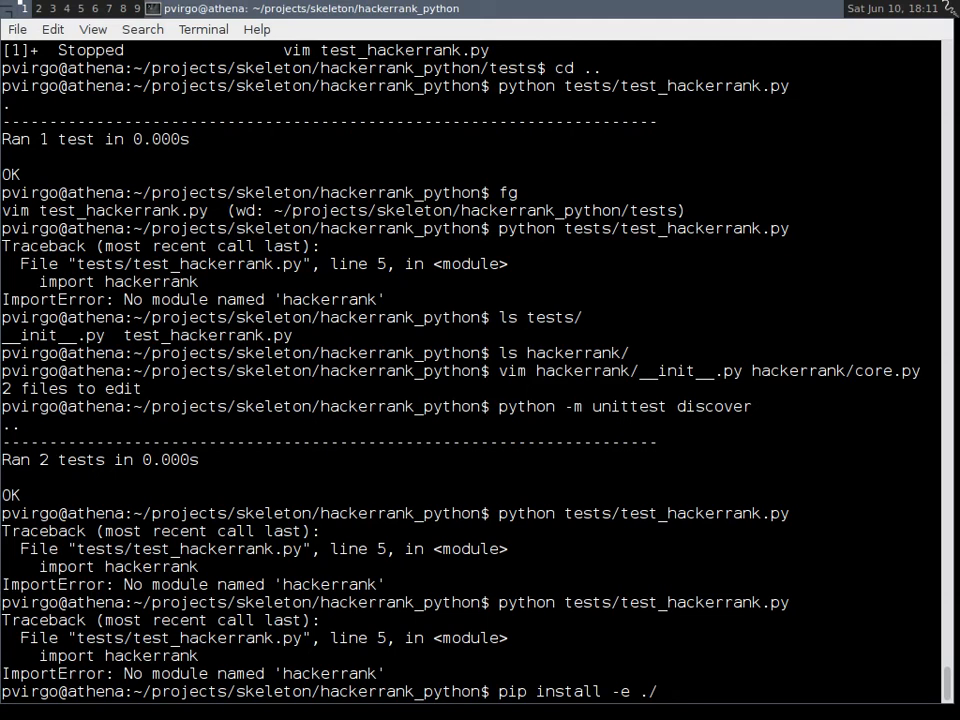
key("Return")
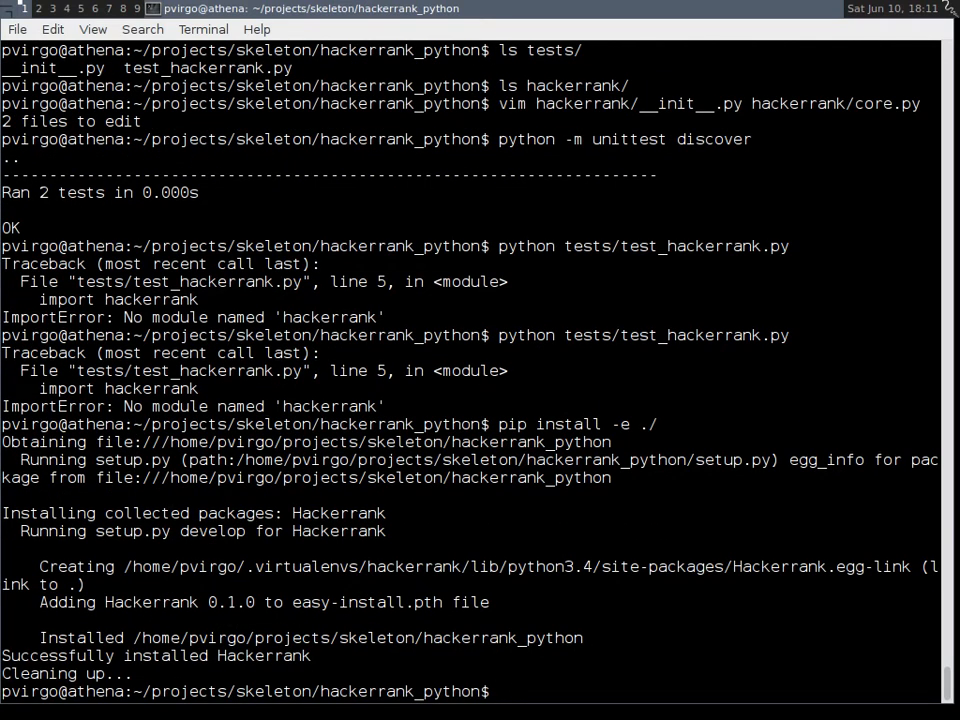
key("Up")
key("Up")
key("Return")
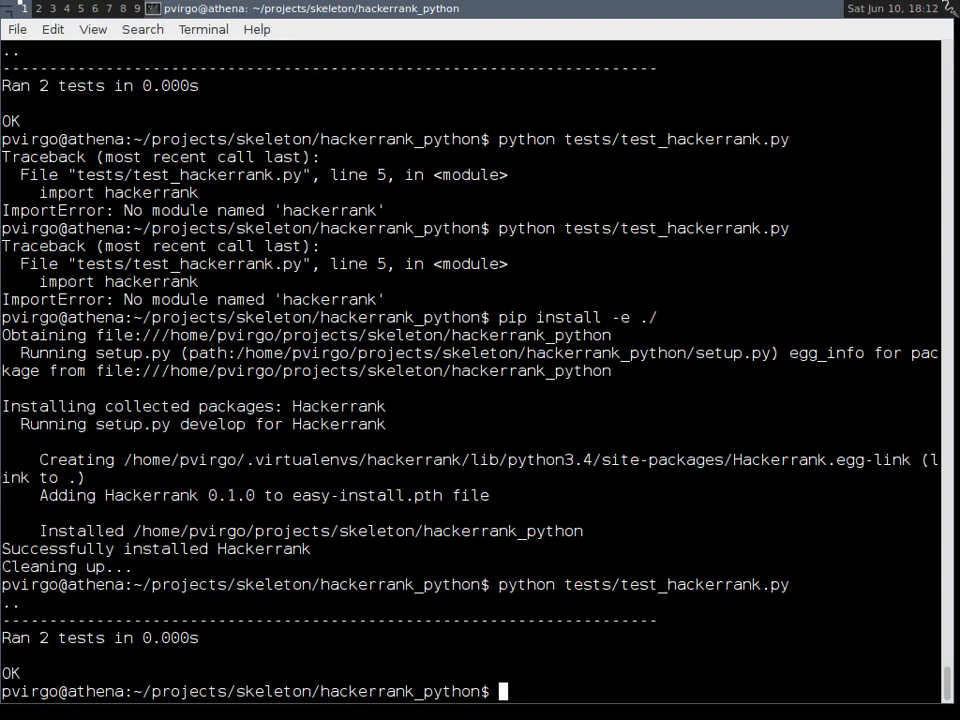
Clear the recalled install command and run pip --help to list pip's commands and options.
key("Up")
key("Up")
key("Left")
key("Left")
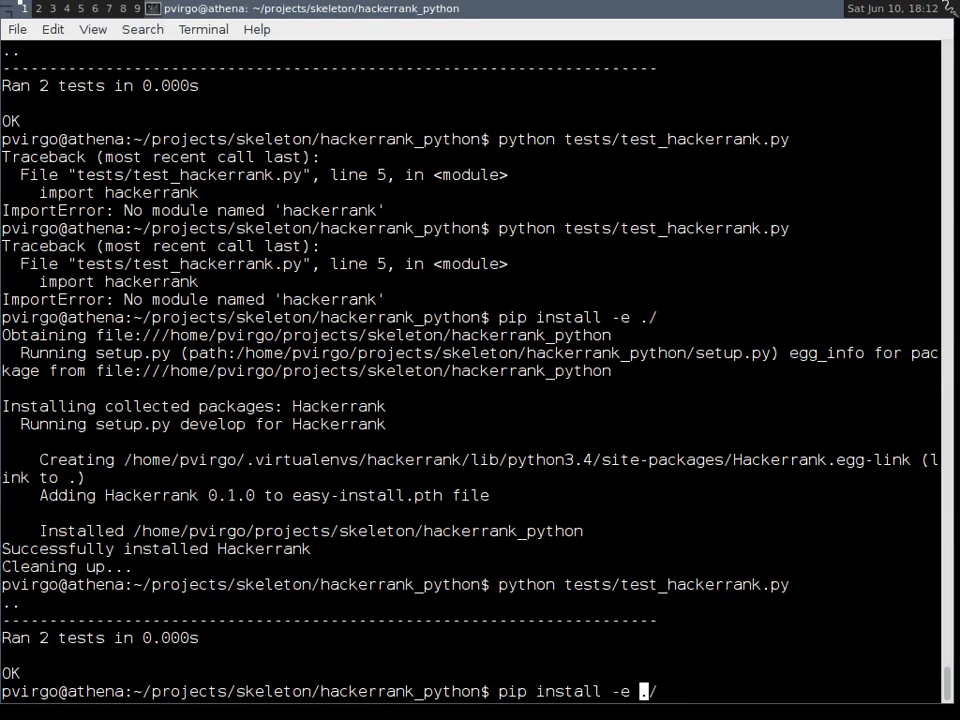
key("End")
key("ctrl+u")
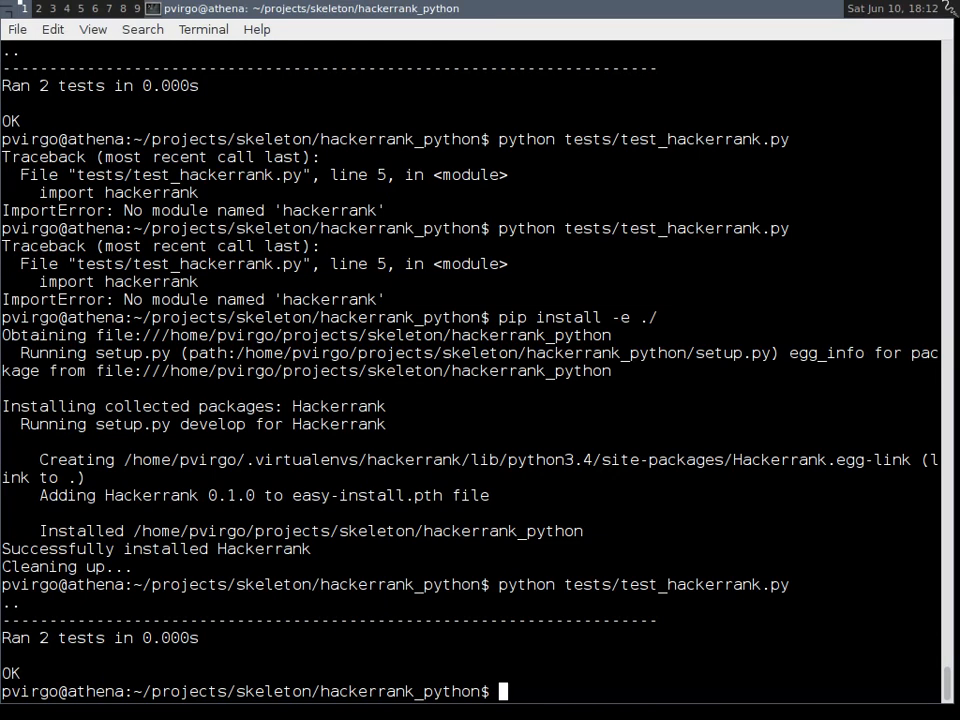
type("pi")
key("BackSpace")
key("BackSpace")
type("pih")
key("BackSpace")
type("p ")
type("--help")
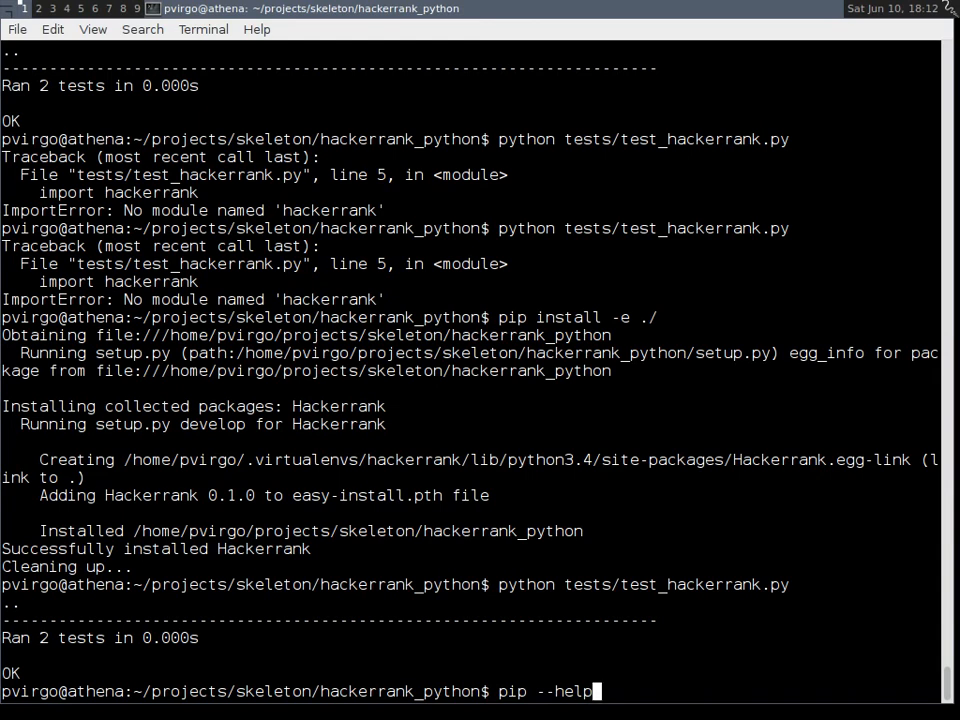
key("Return")
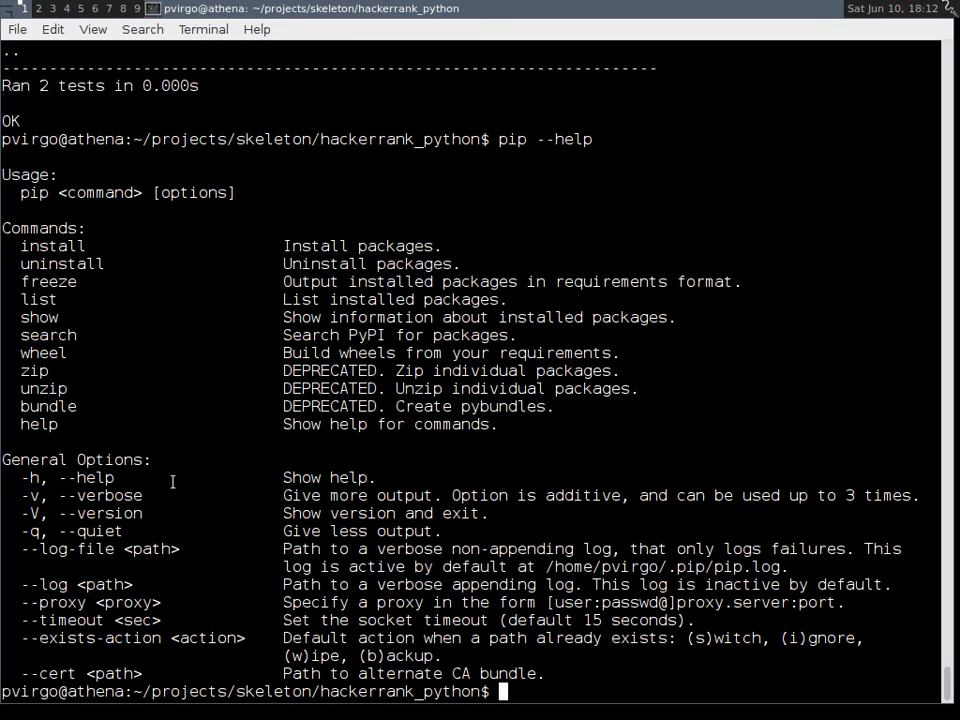
type("pip hel")
type("p install")
Show pip's help for the install command and review the editable-install description.
key("Return")
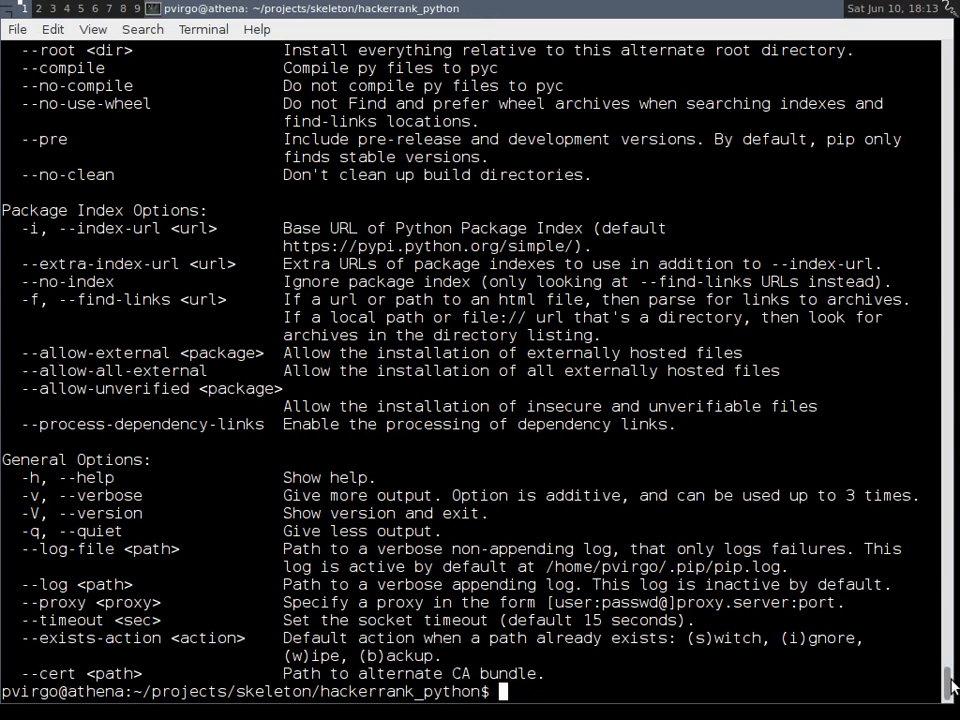
left_click_drag(950, 690, 950, 660)
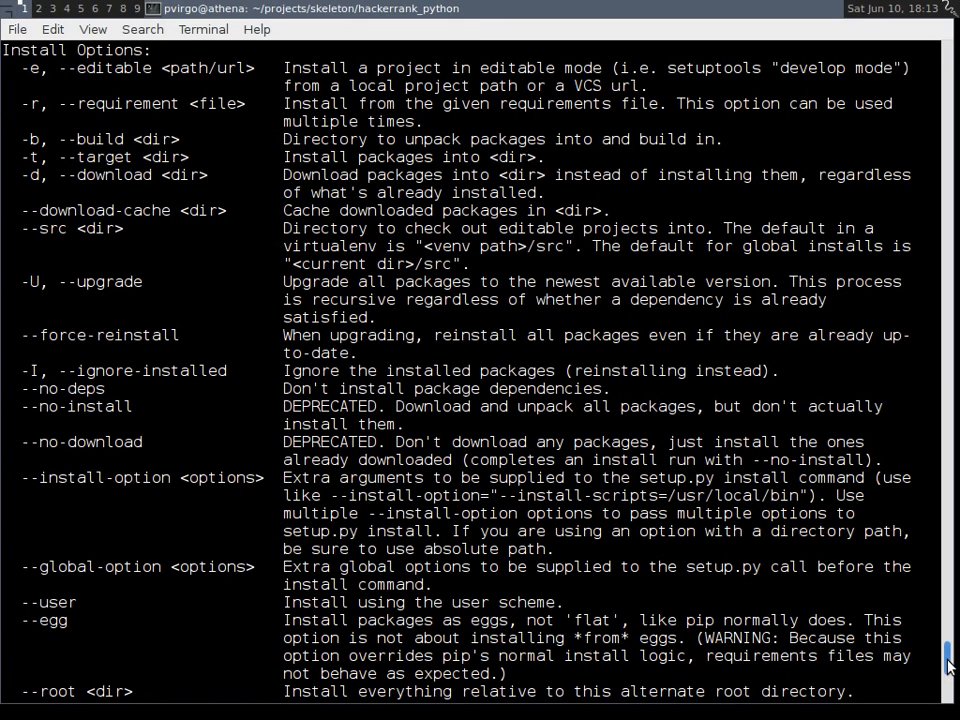
left_click_drag(948, 657, 948, 697)
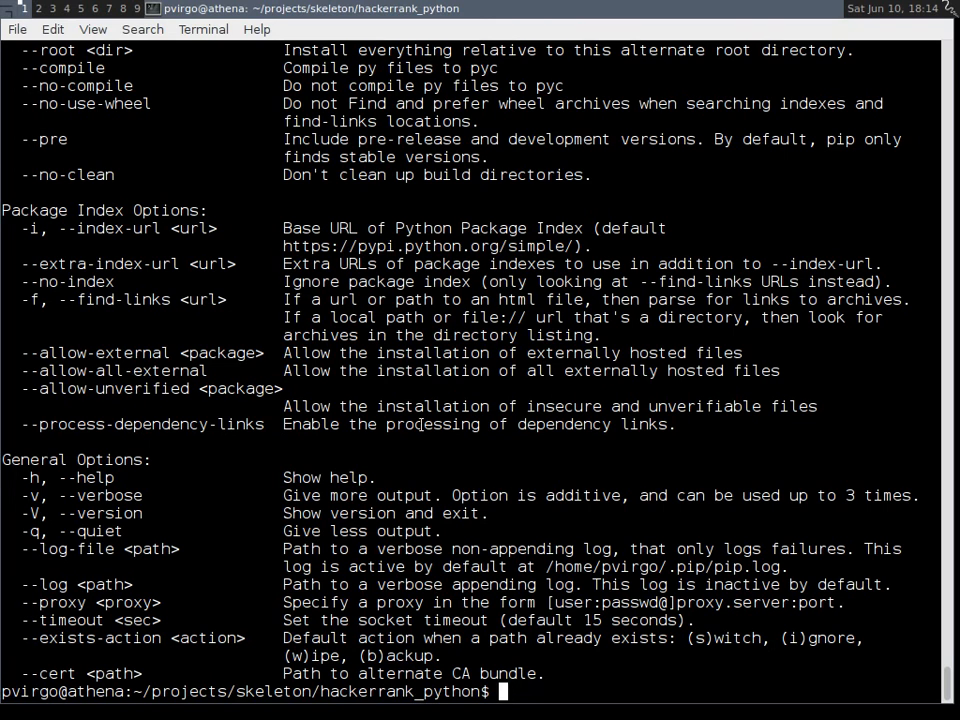
type("input(")
type(")")
key("BackSpace")
key("BackSpace")
key("BackSpace")
key("BackSpace")
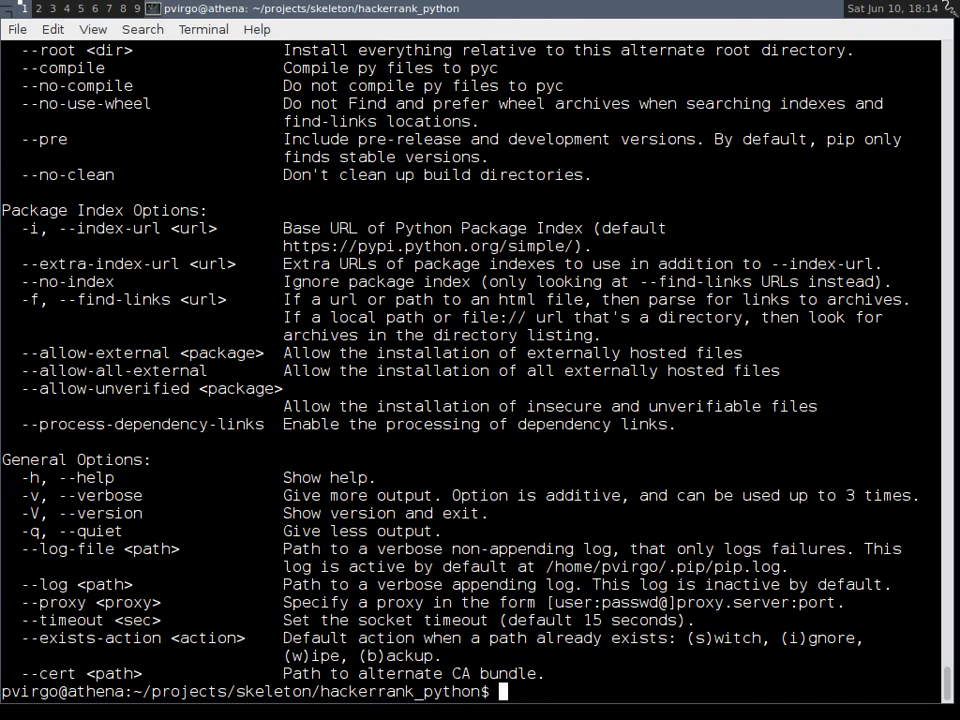